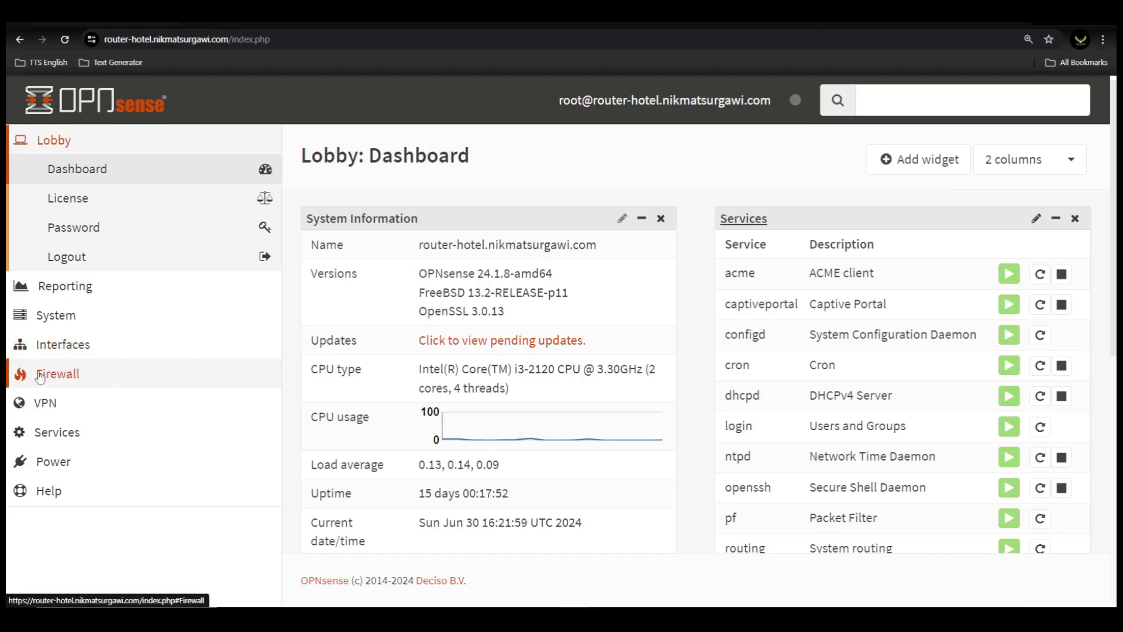
# Go to Firewall > Shaper > Pipes in the sidebar.
pyautogui.click(54, 378)
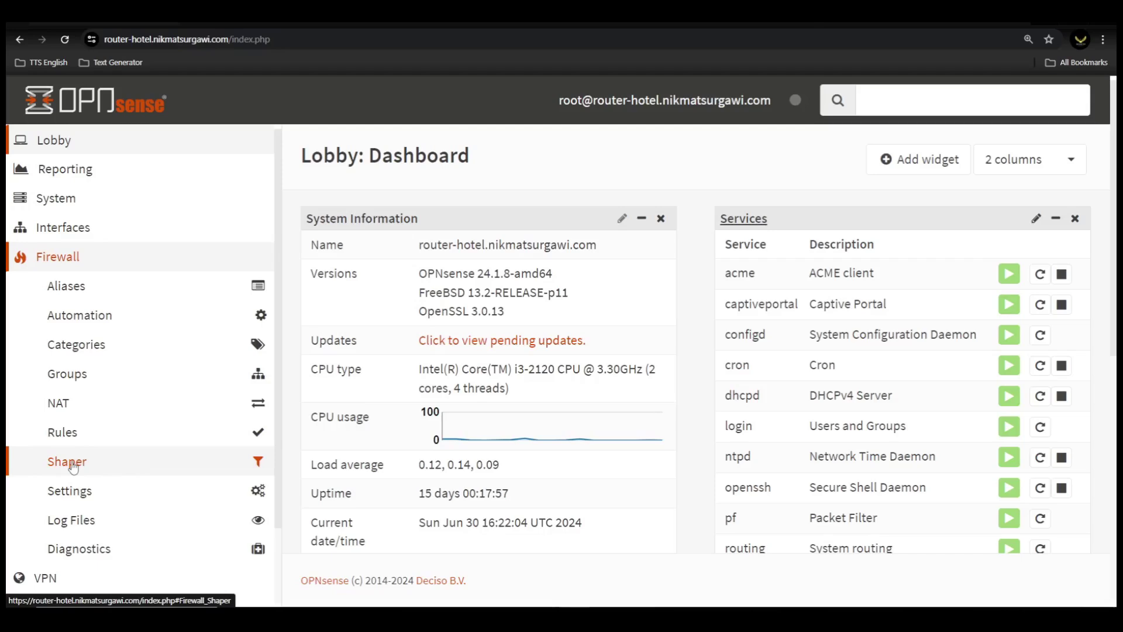
pyautogui.click(73, 466)
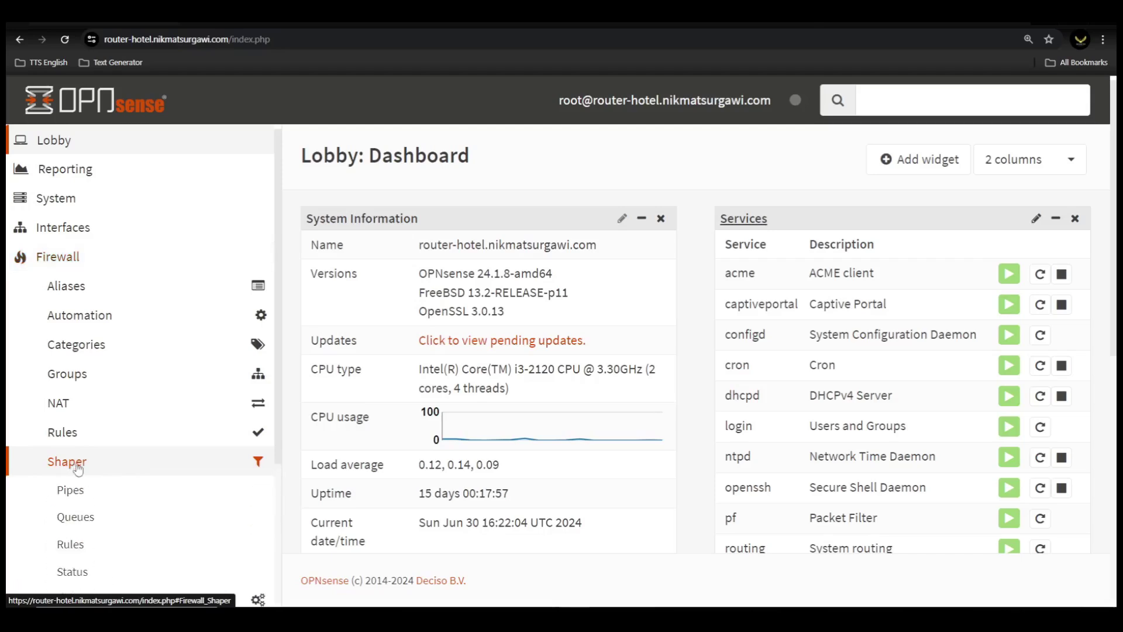
pyautogui.click(72, 493)
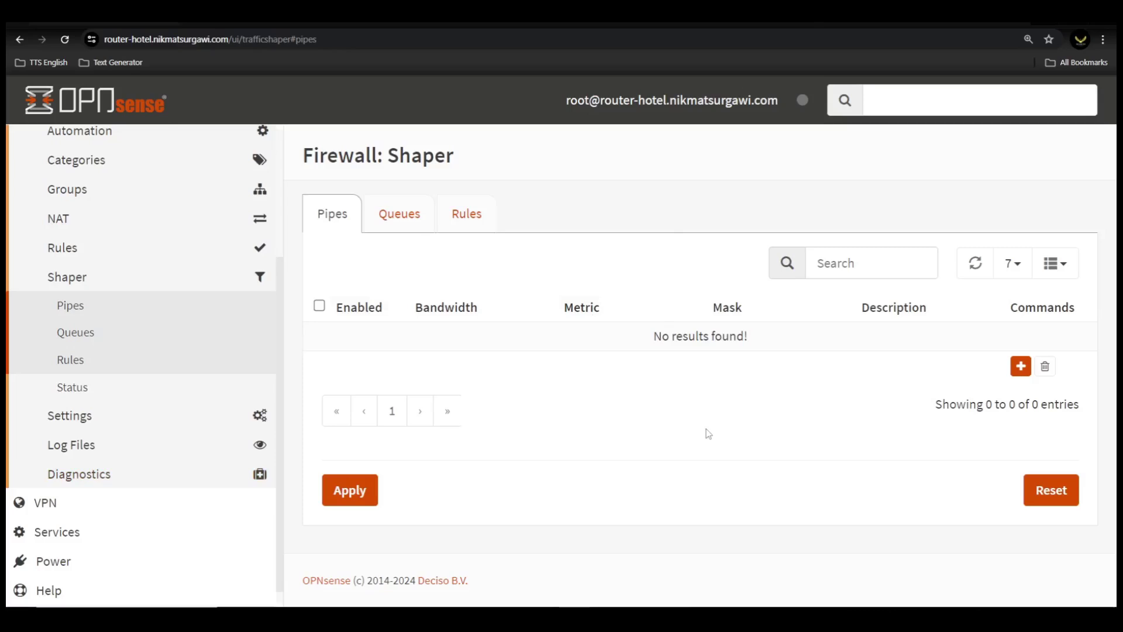
# Add a new pipe with the description Download-PIPE.
pyautogui.click(1022, 369)
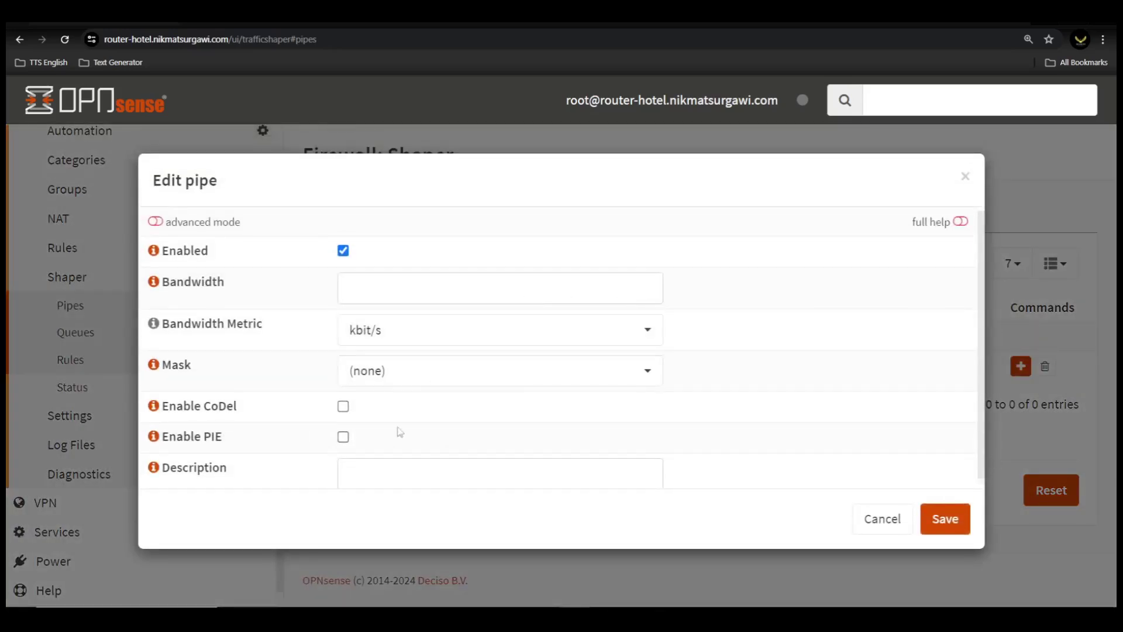
pyautogui.click(377, 473)
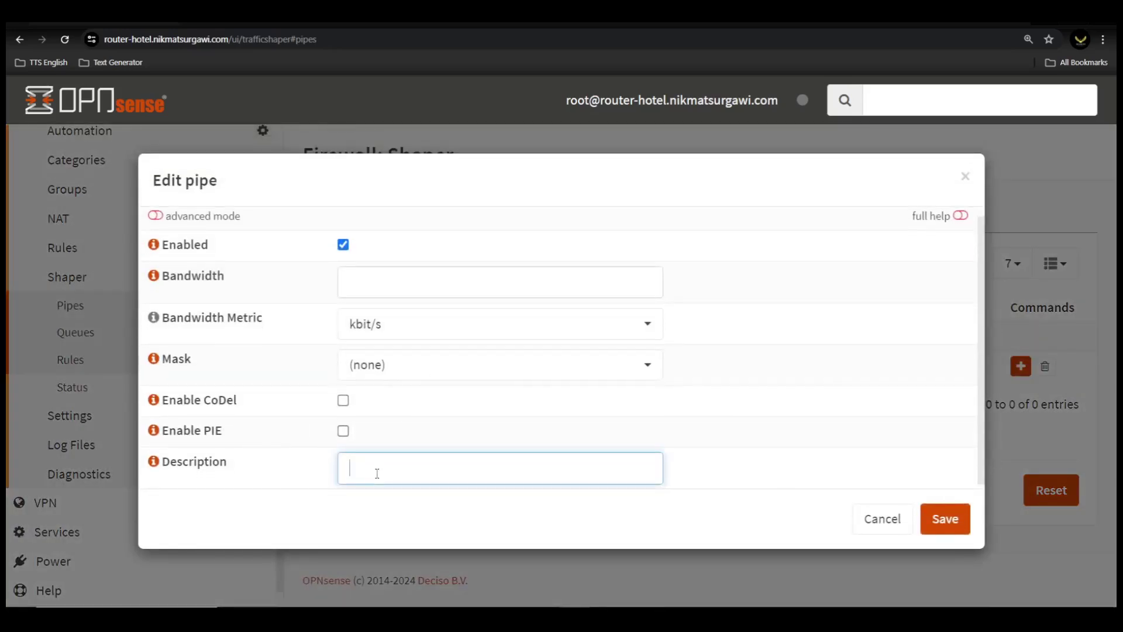
pyautogui.scroll(-1, 378, 471)
pyautogui.write('D')
pyautogui.write('owlno')
pyautogui.press('BackSpace')
pyautogui.press('BackSpace')
pyautogui.write('oad-PIPE')
pyautogui.click(373, 468)
pyautogui.write('n')
pyautogui.click(841, 454)
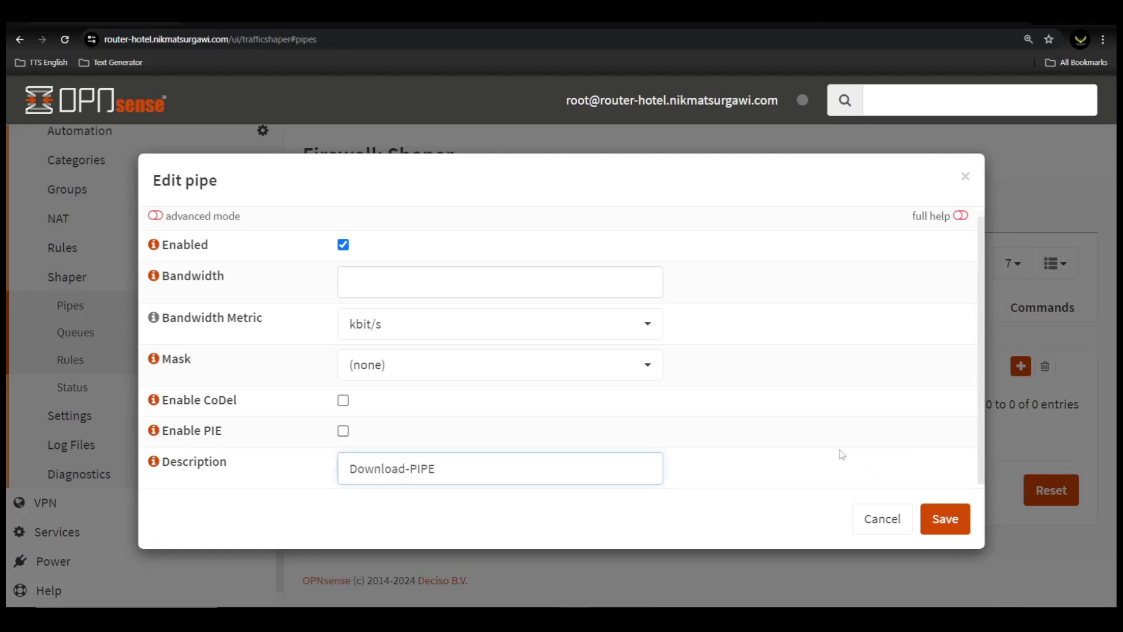
# Keep the pipe enabled and set its bandwidth to 150 Mbit/s.
pyautogui.click(345, 248)
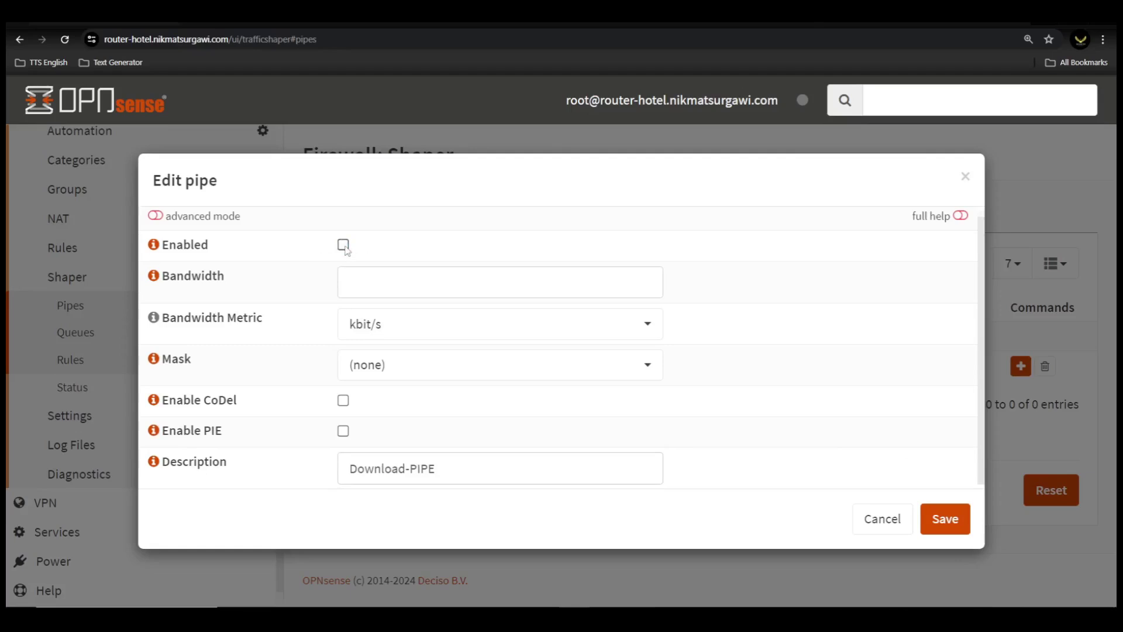
pyautogui.click(343, 246)
pyautogui.click(389, 287)
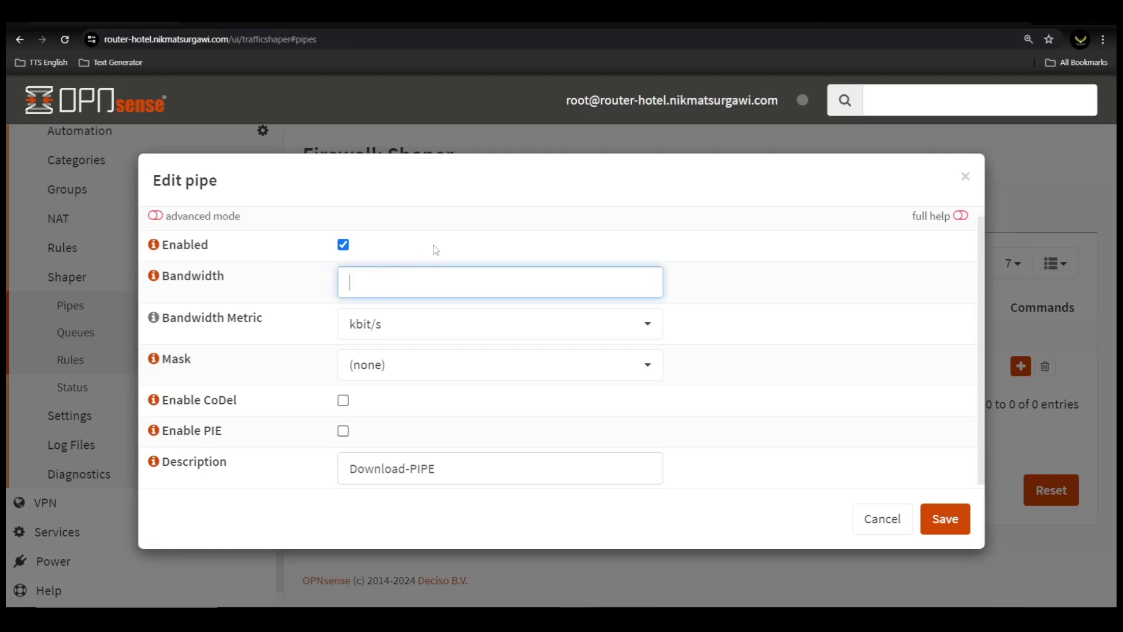
pyautogui.write('150')
pyautogui.click(392, 327)
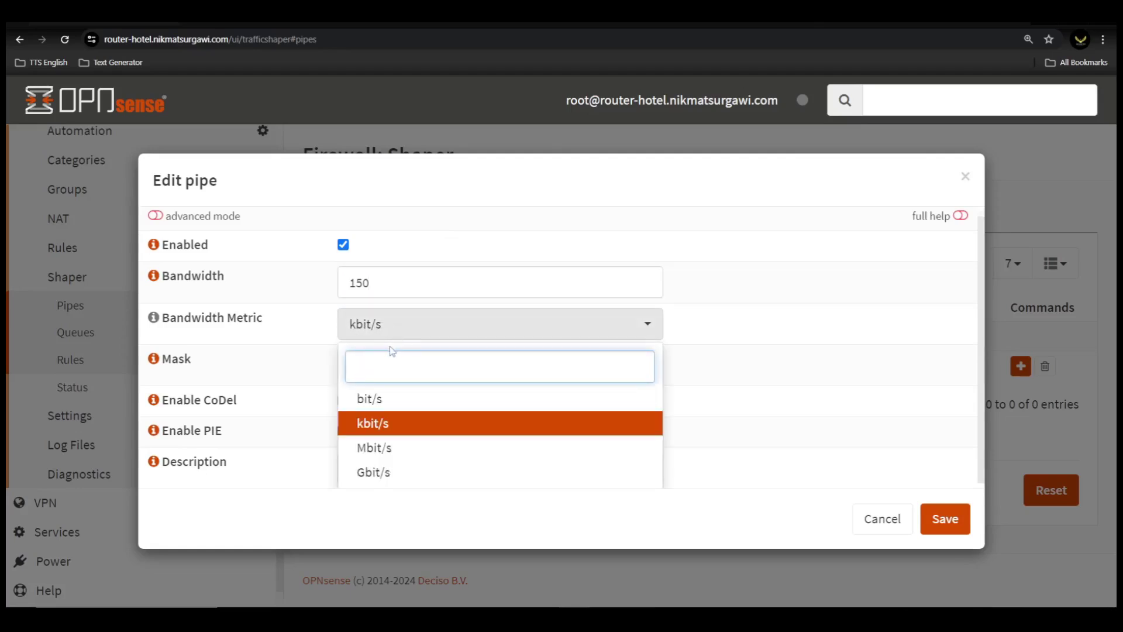
pyautogui.click(383, 448)
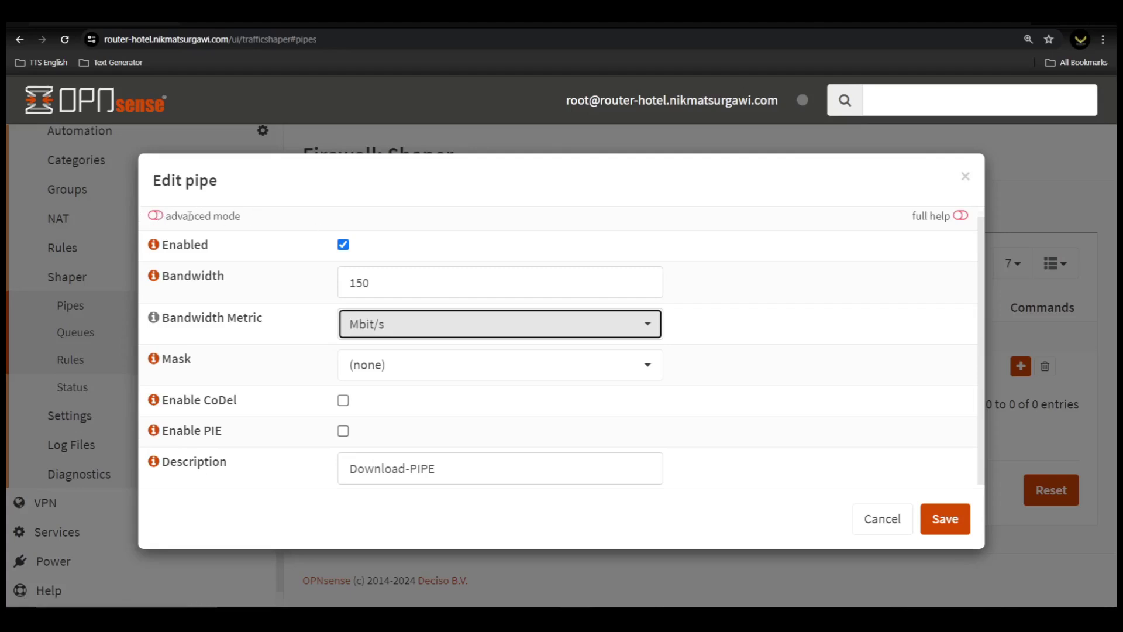
# In advanced mode, set the pipe's queue to 2 and scheduler to FlowQueue-CoDel.
pyautogui.click(163, 217)
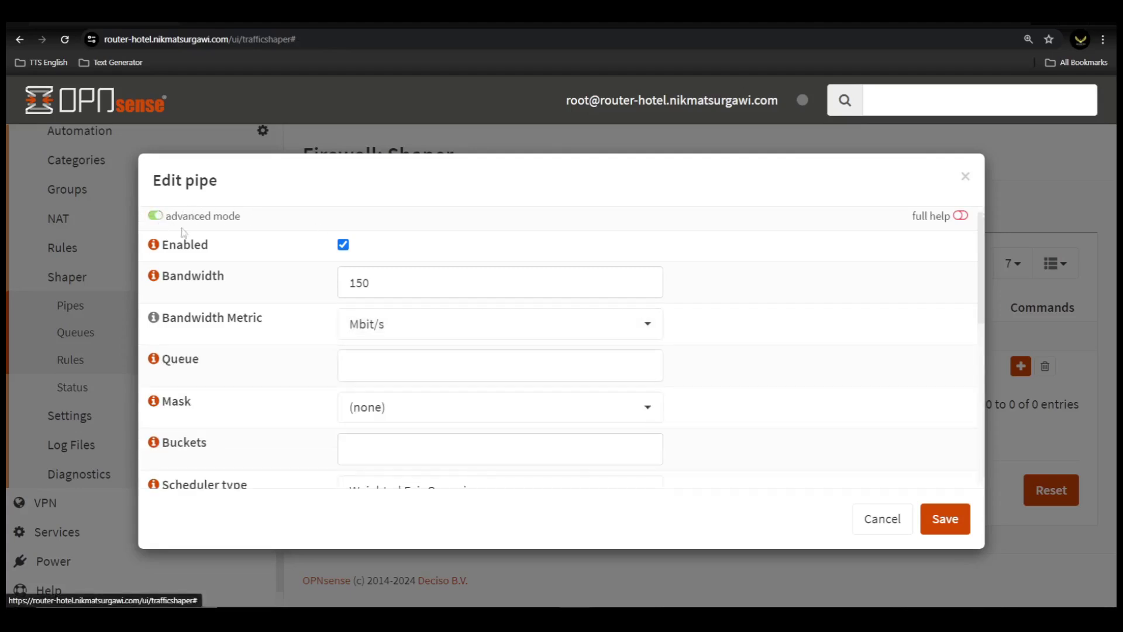
pyautogui.click(353, 358)
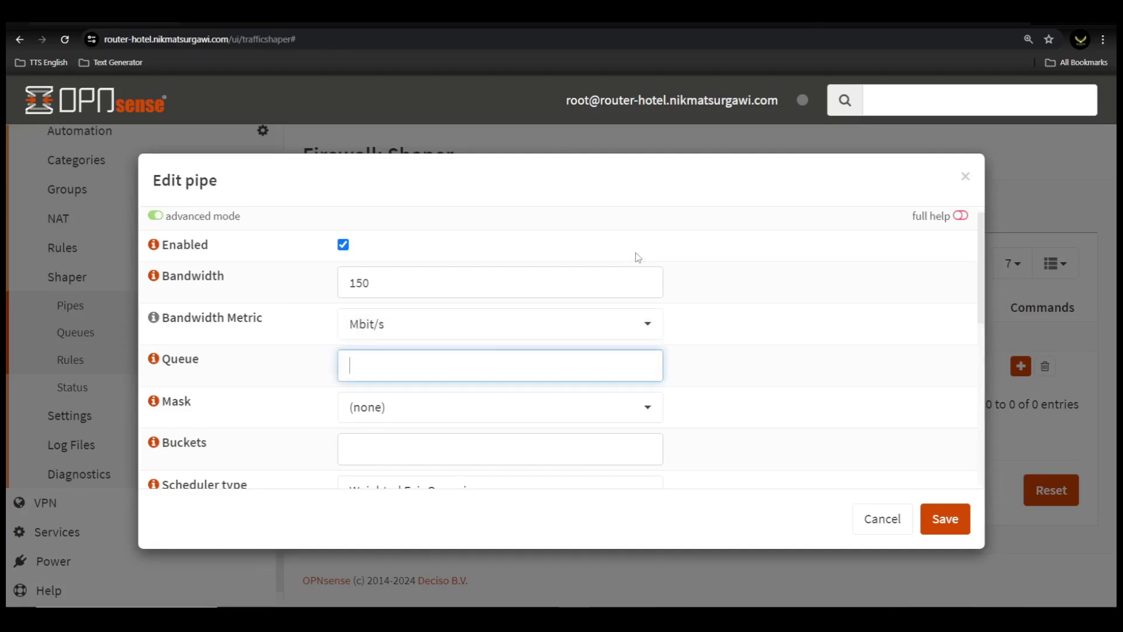
pyautogui.write('2')
pyautogui.click(744, 402)
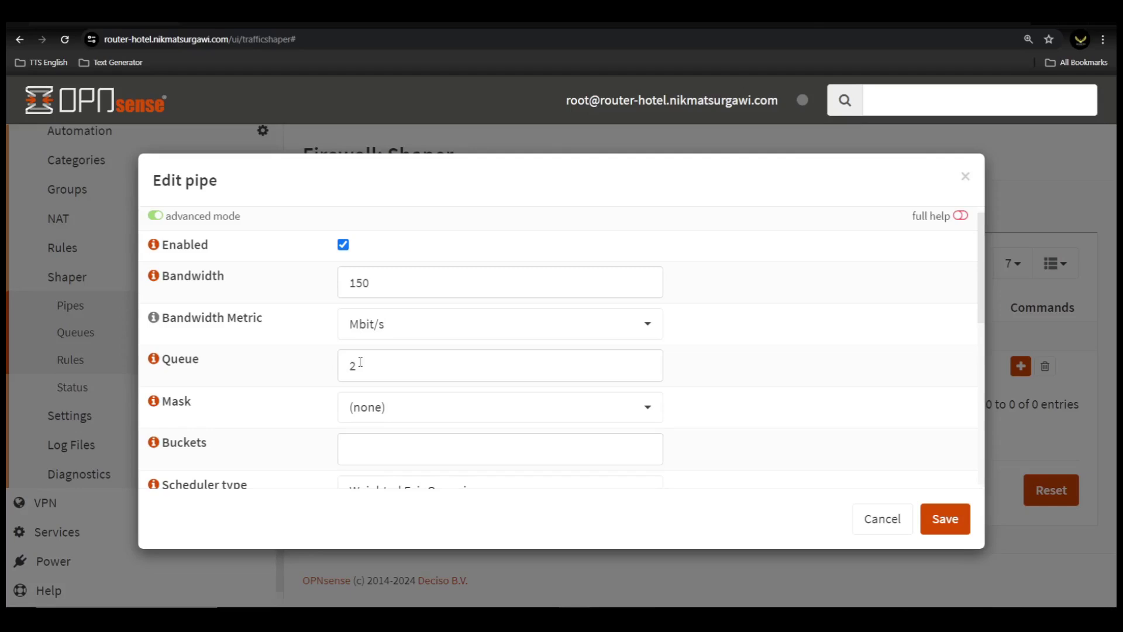
pyautogui.scroll(-4, 341, 396)
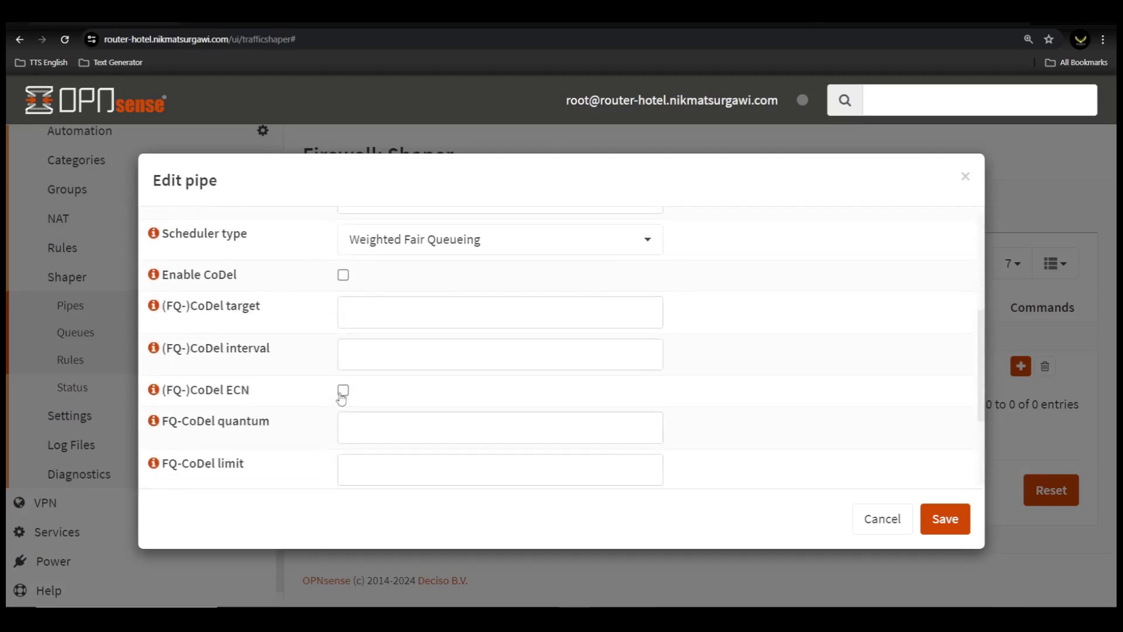
pyautogui.scroll(1, 245, 263)
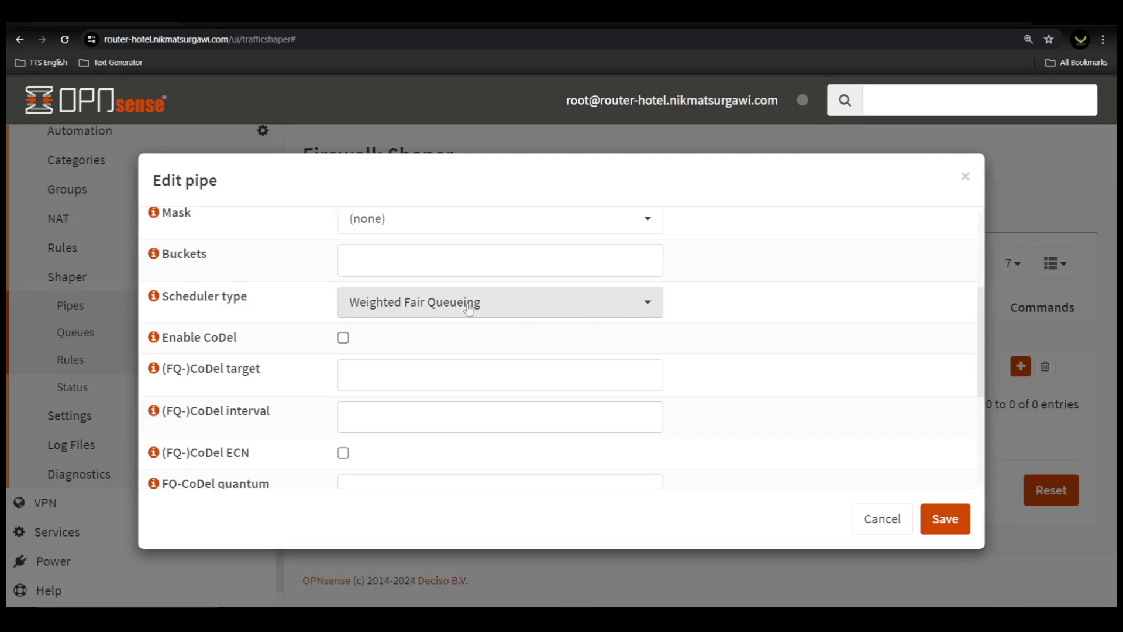
pyautogui.click(655, 310)
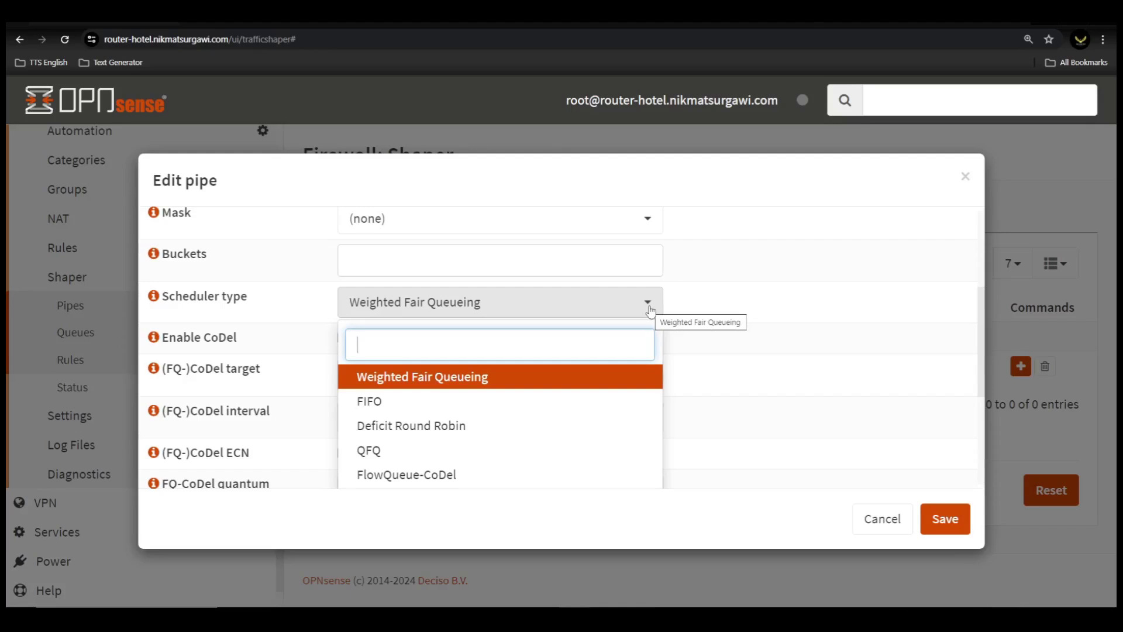
pyautogui.click(442, 474)
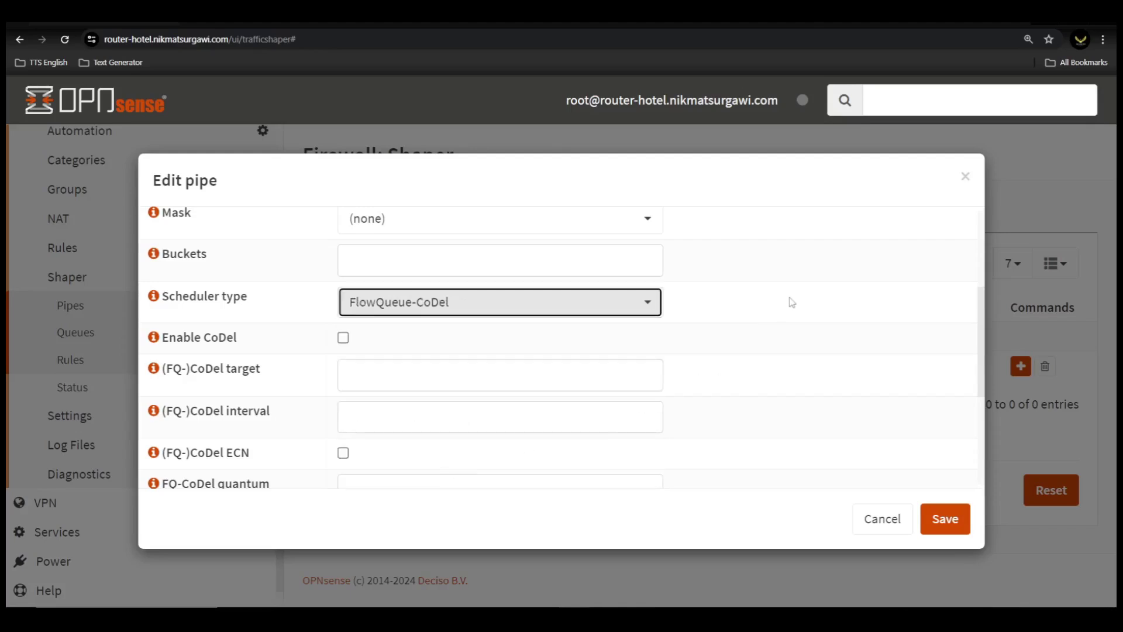
# Enable (FQ-)CoDel ECN and set the FQ-CoDel quantum to 450.
pyautogui.scroll(-3, 663, 304)
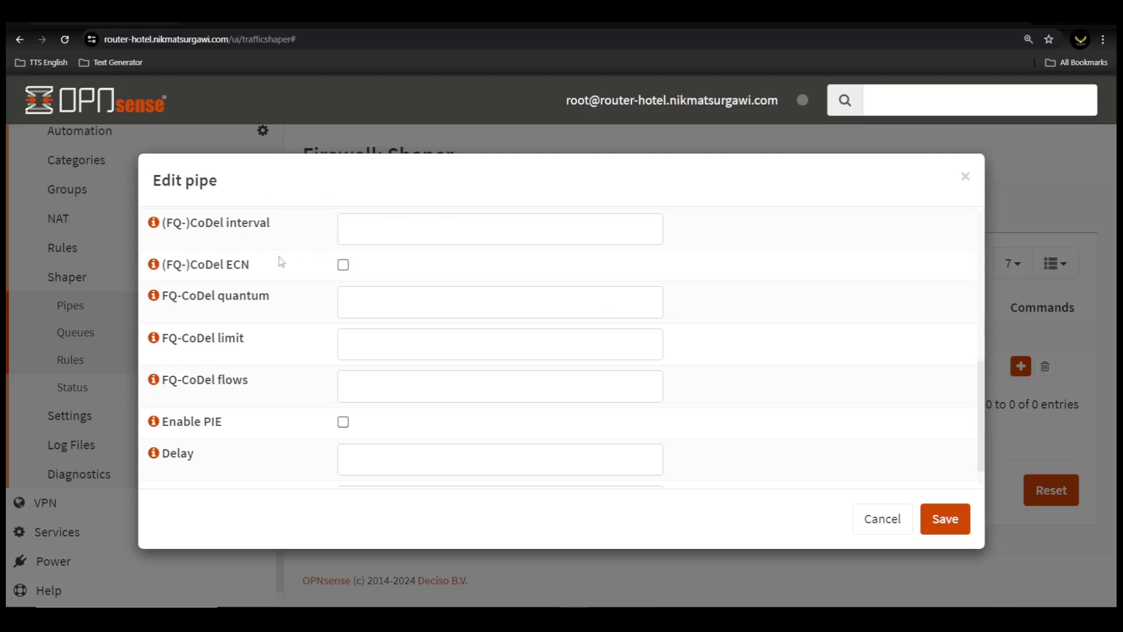
pyautogui.click(344, 267)
pyautogui.click(367, 297)
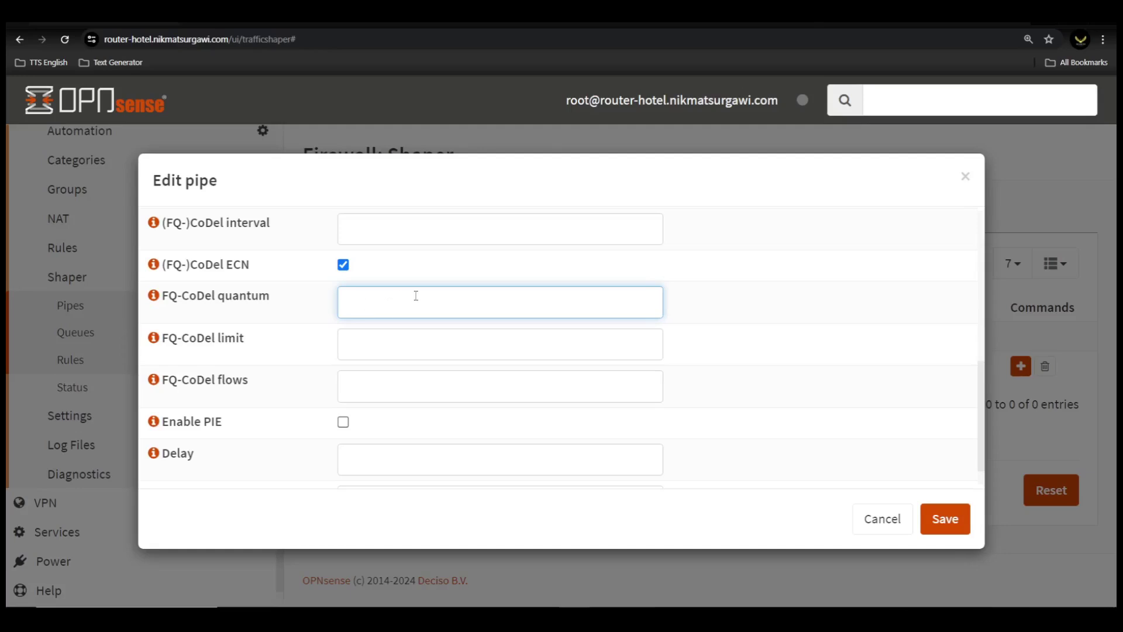
pyautogui.write('450')
pyautogui.scroll(-1, 619, 331)
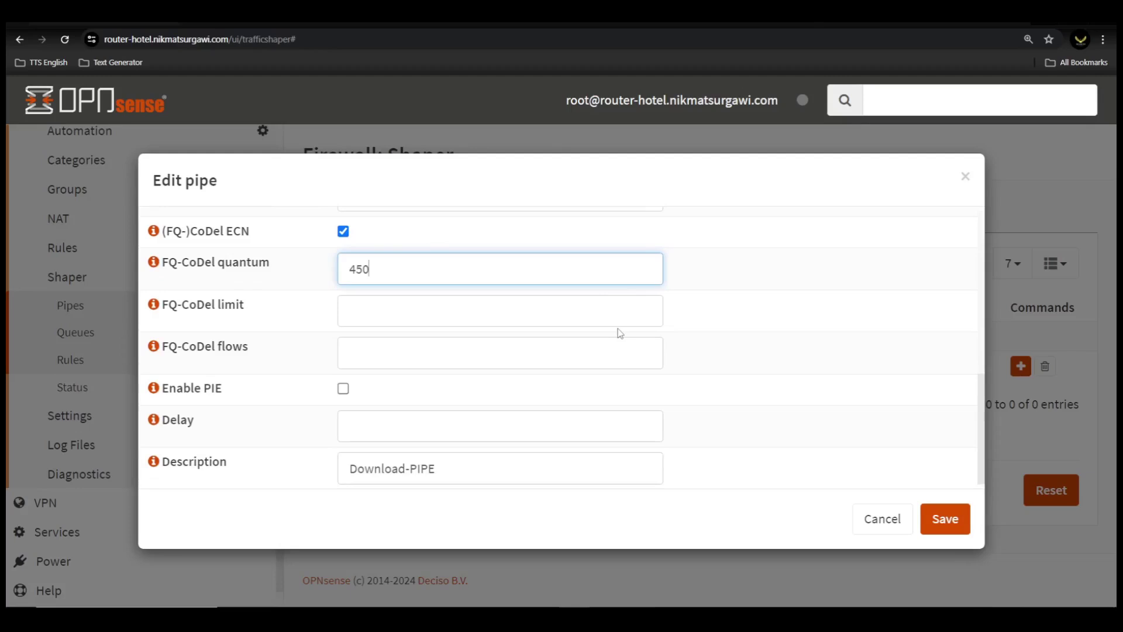
# Save Download-PIPE and apply the shaper changes.
pyautogui.click(944, 523)
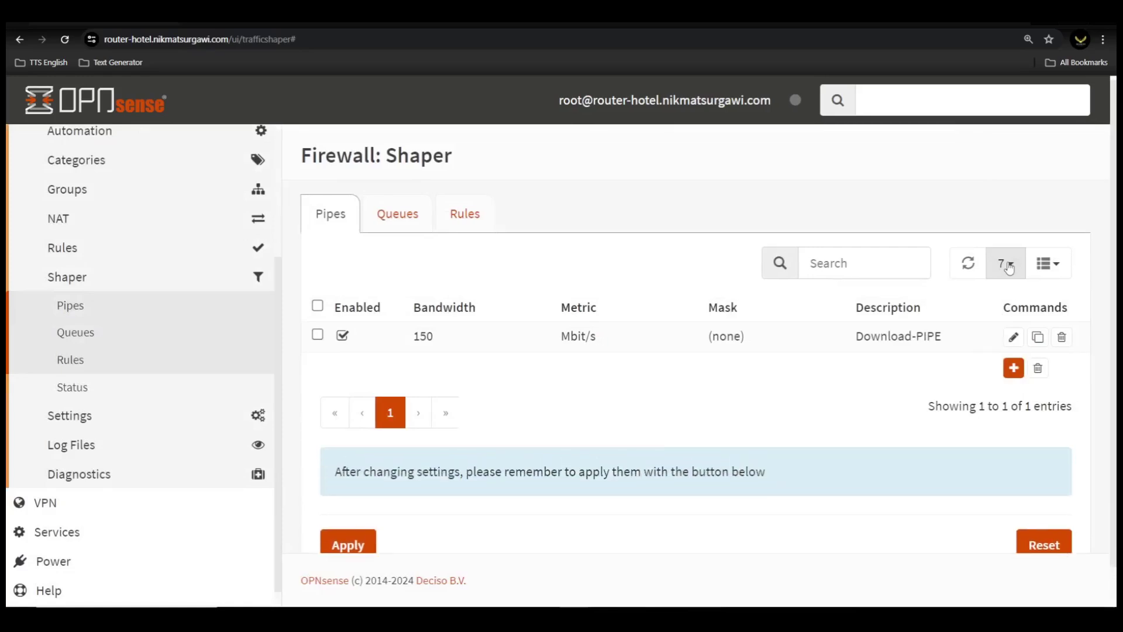
pyautogui.scroll(-1, 355, 530)
pyautogui.click(349, 503)
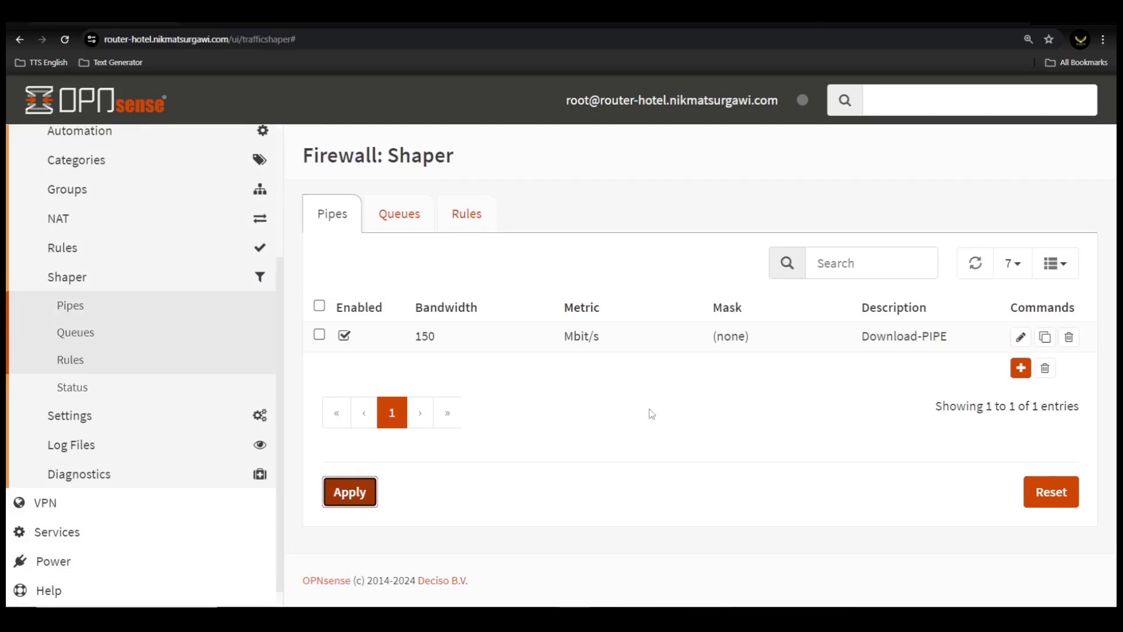
# Add a second pipe with the description Upload-Pipe.
pyautogui.click(1021, 368)
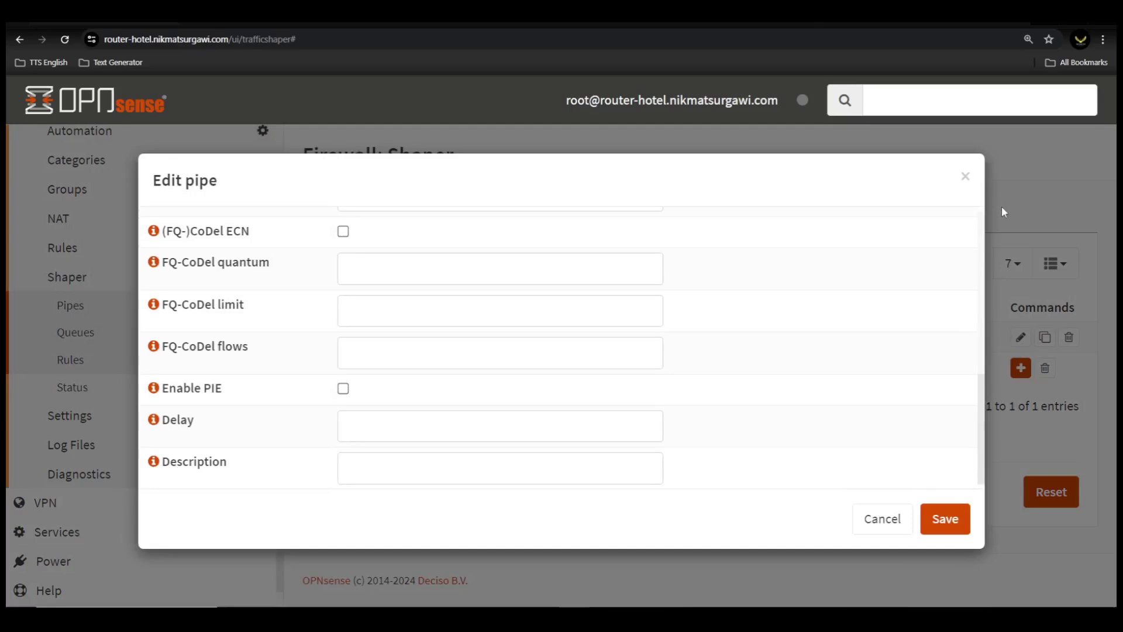
pyautogui.click(436, 467)
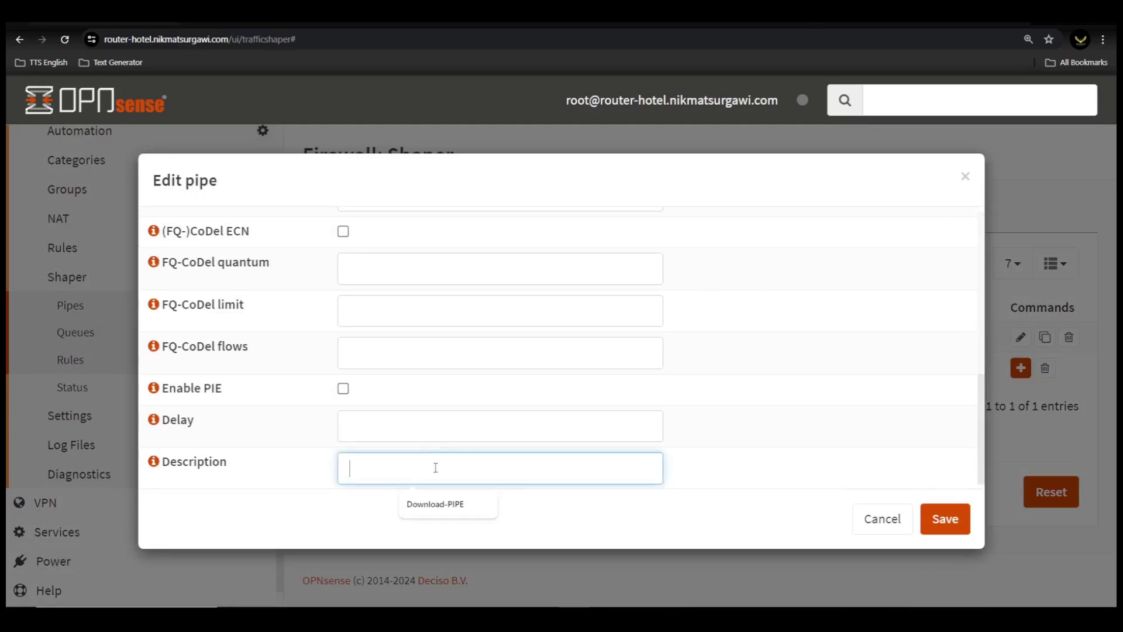
pyautogui.write('Upl')
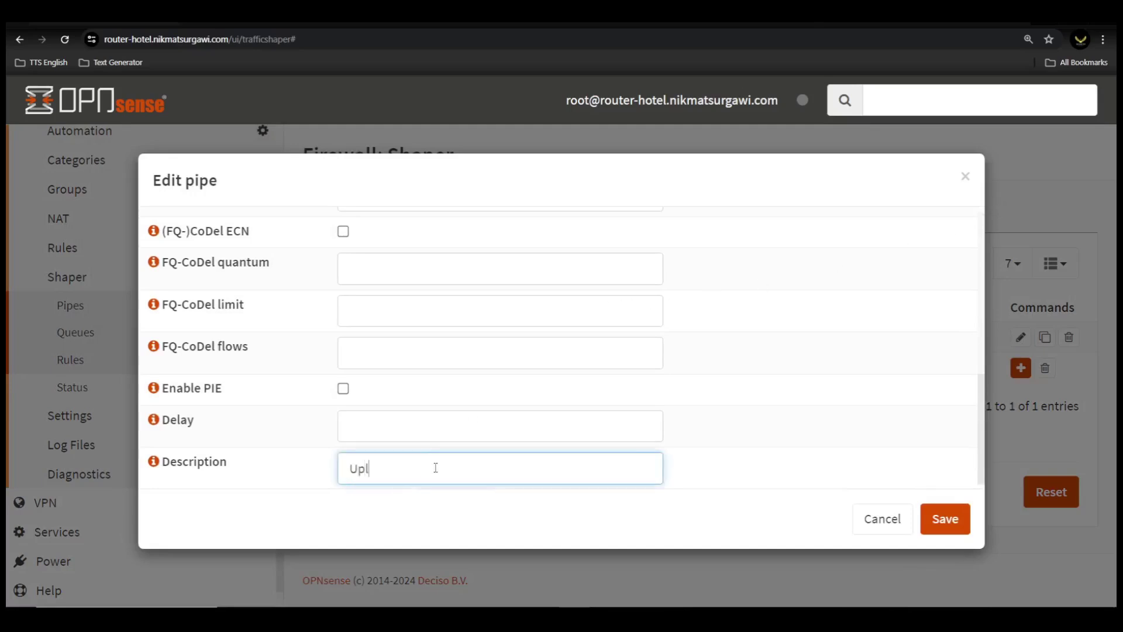
pyautogui.write('oad-Pipe')
pyautogui.click(710, 476)
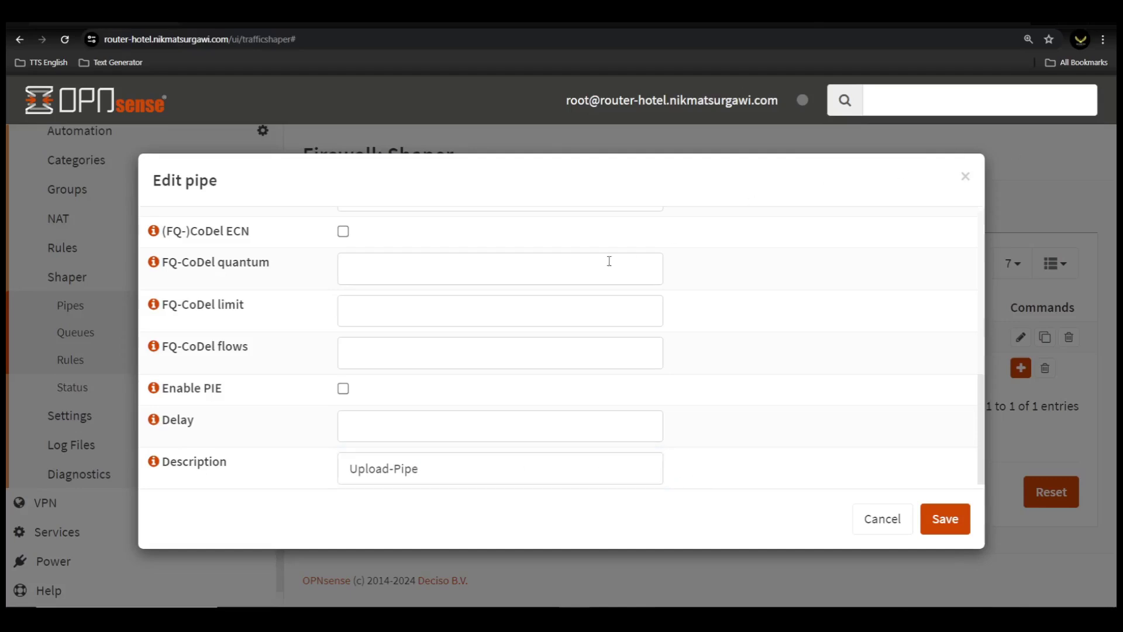
# Keep Upload-Pipe enabled and set its bandwidth to 100 Mbit/s.
pyautogui.scroll(6, 560, 300)
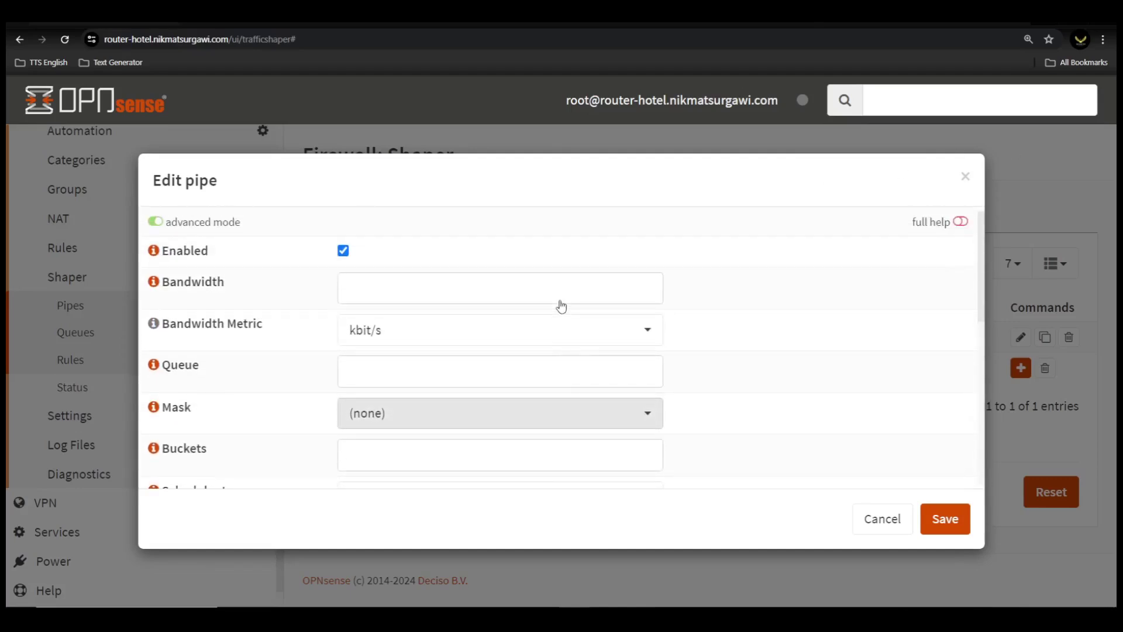
pyautogui.click(343, 251)
pyautogui.click(343, 250)
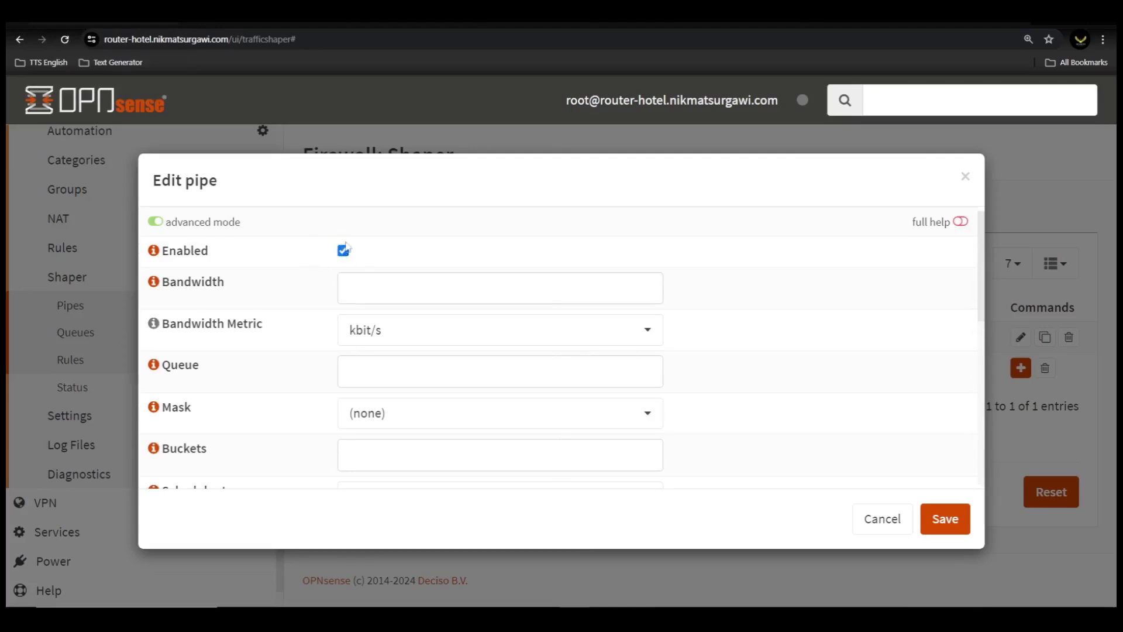
pyautogui.click(368, 291)
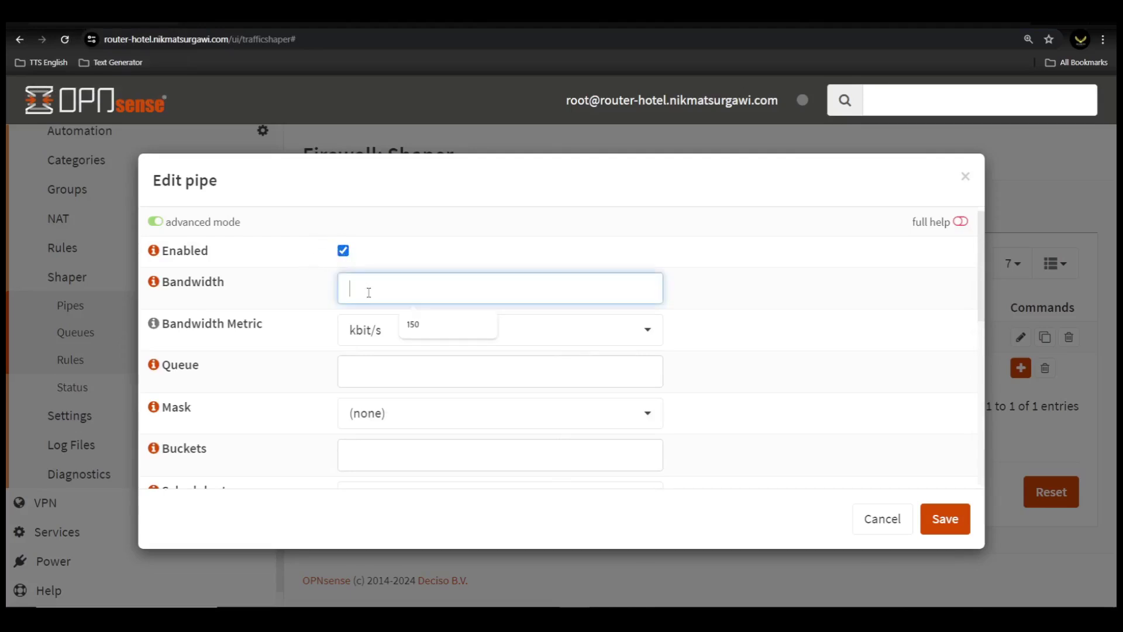
pyautogui.write('100')
pyautogui.click(396, 331)
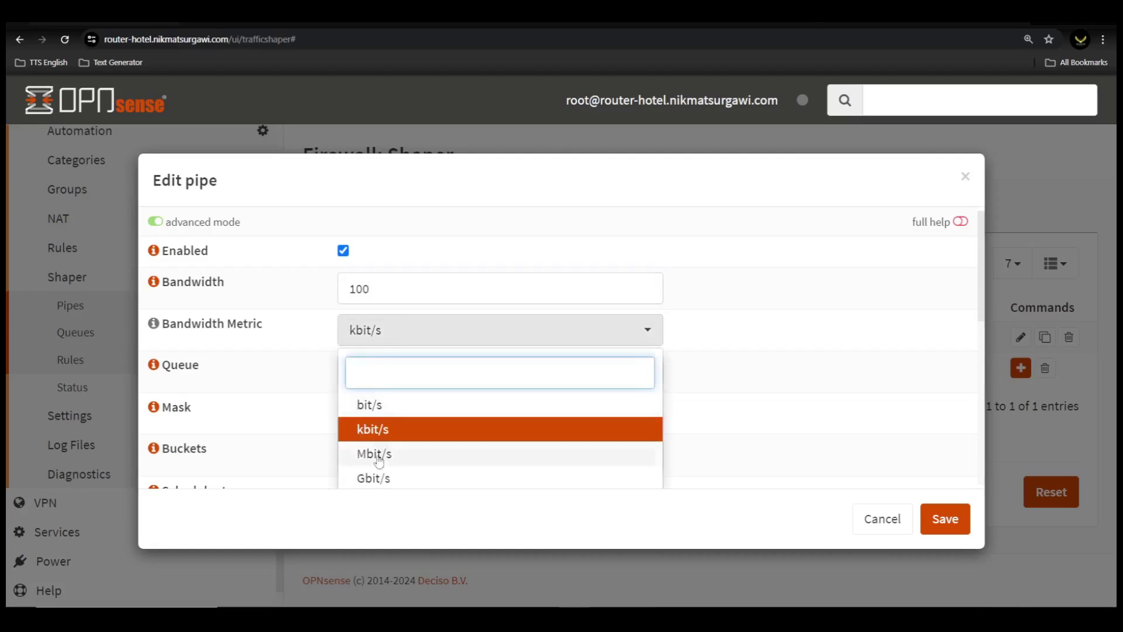
pyautogui.click(380, 453)
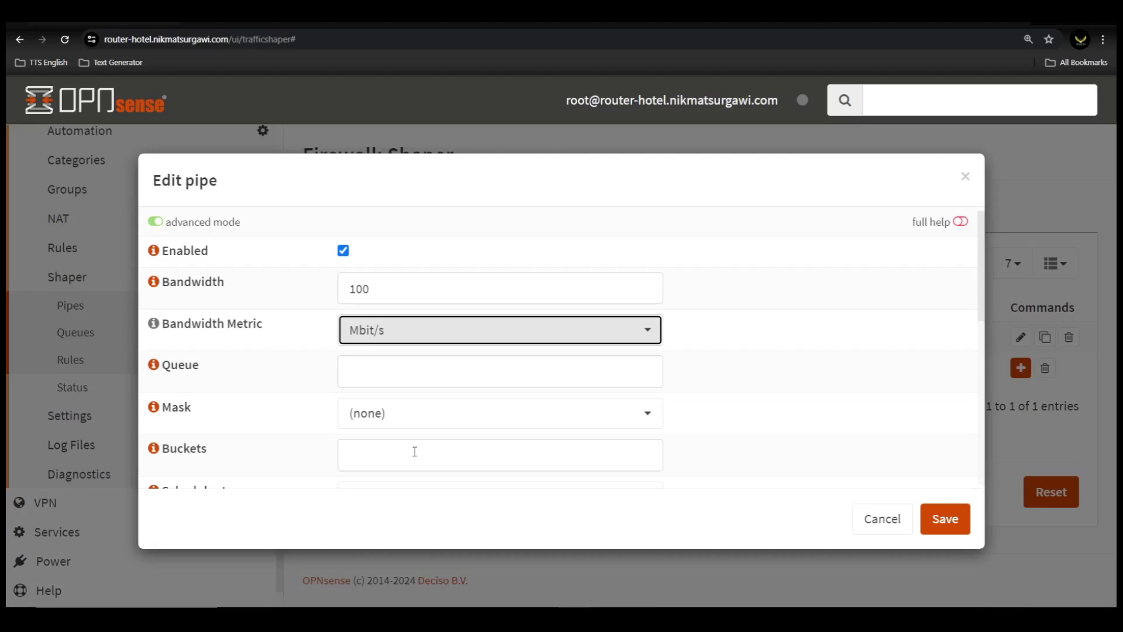
# Choose the FlowQueue-CoDel scheduler and save Upload-Pipe.
pyautogui.scroll(-2, 414, 451)
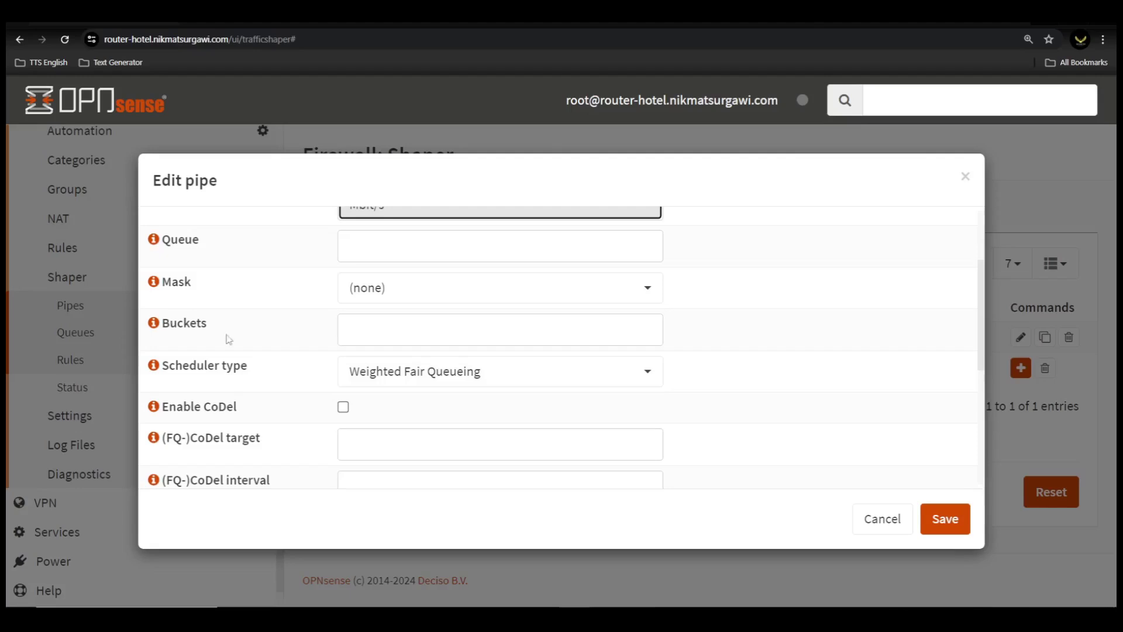
pyautogui.click(399, 381)
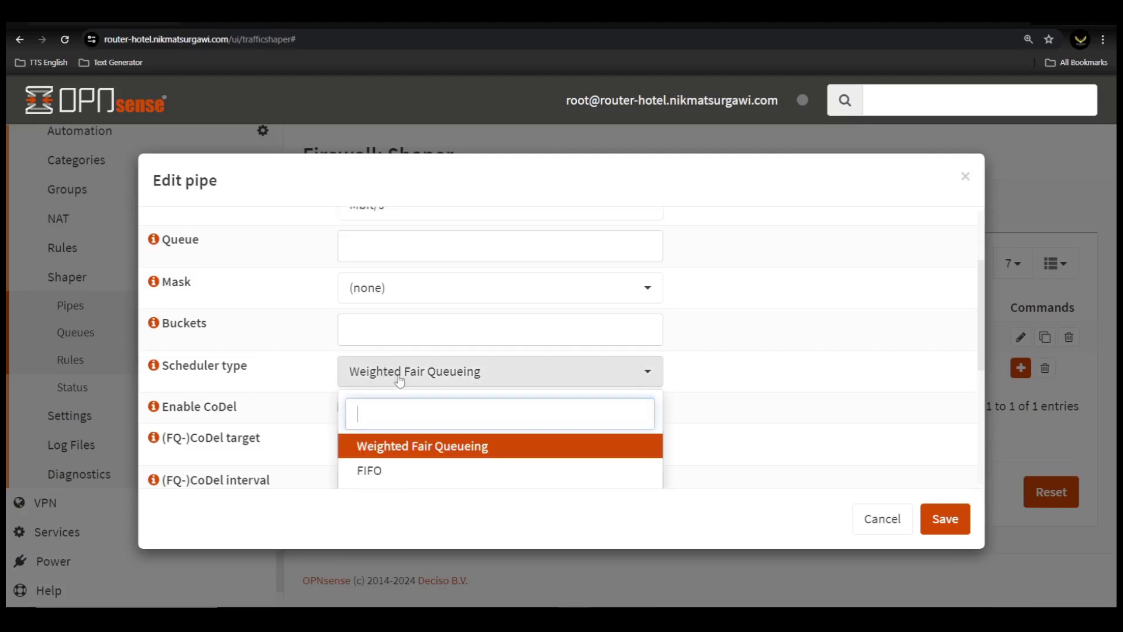
pyautogui.scroll(-2, 404, 392)
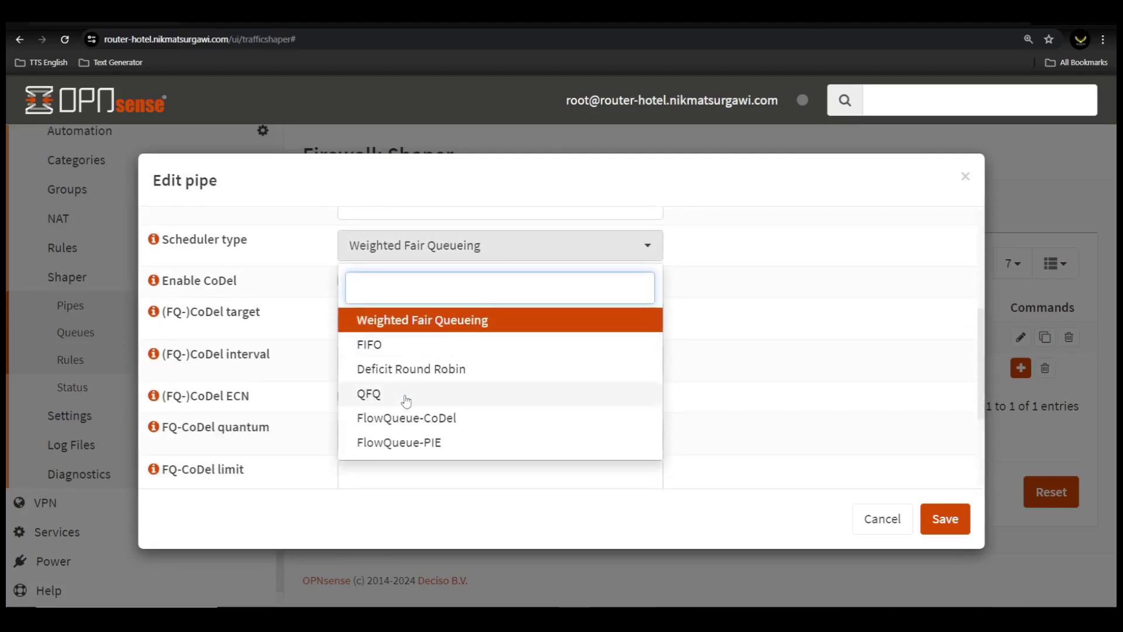
pyautogui.click(398, 417)
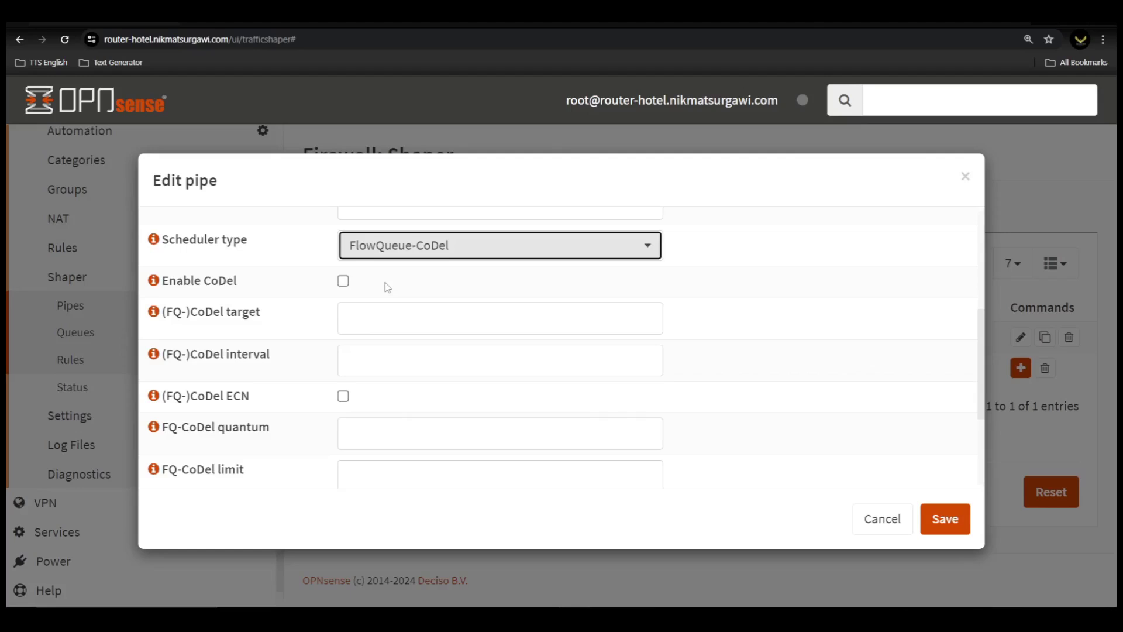
pyautogui.scroll(-3, 387, 287)
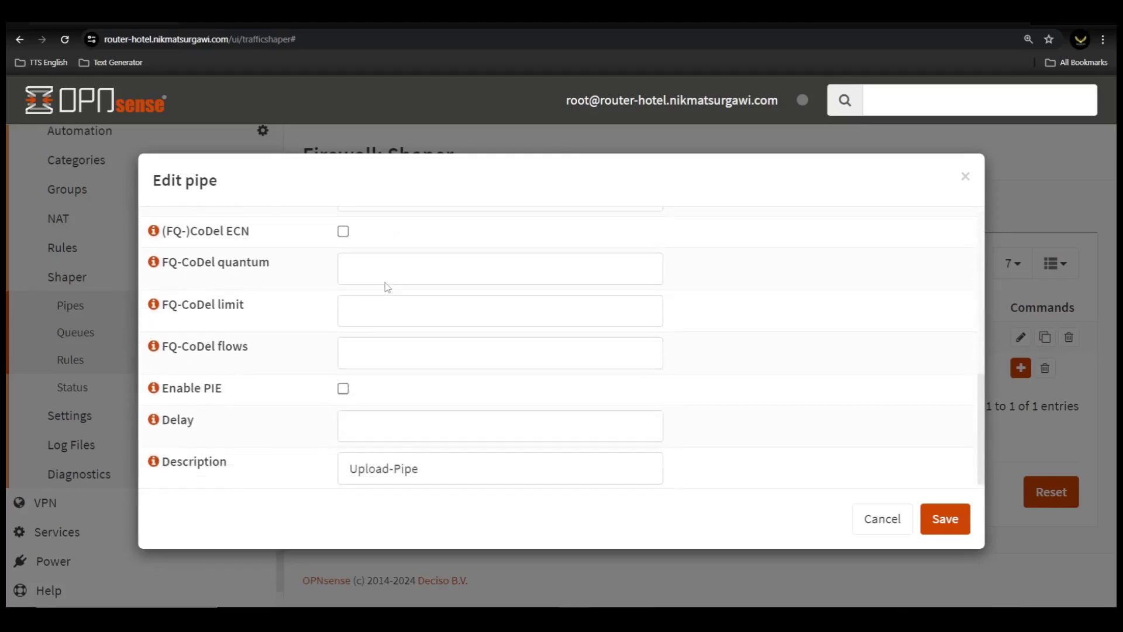
pyautogui.click(945, 519)
pyautogui.scroll(-1, 585, 456)
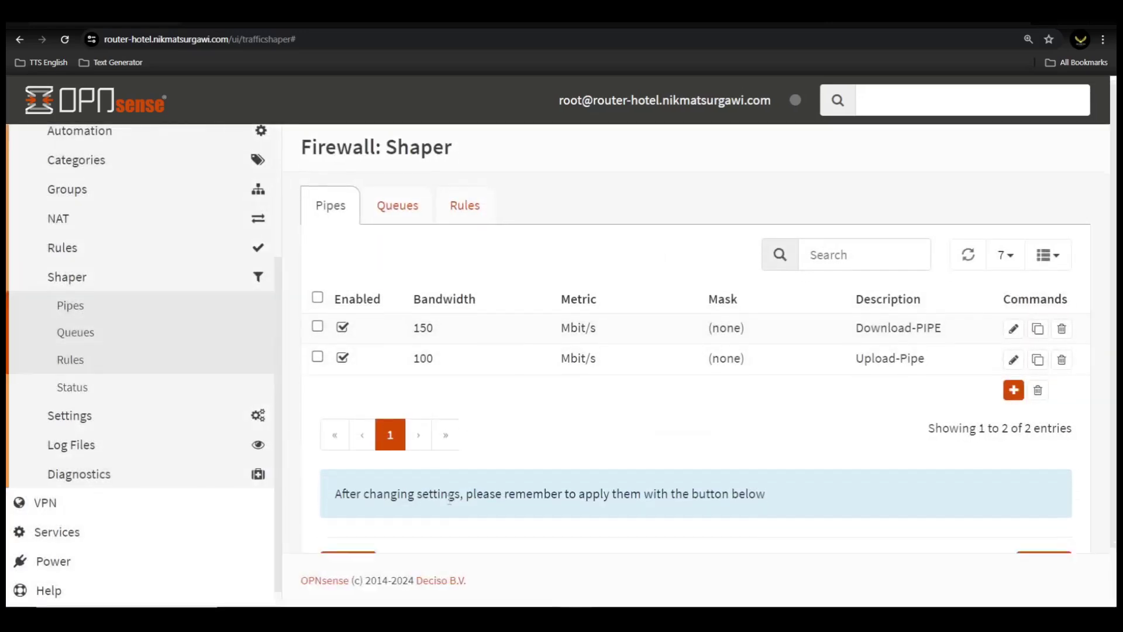
# Apply the pipe changes and switch to the shaper Queues list.
pyautogui.click(360, 505)
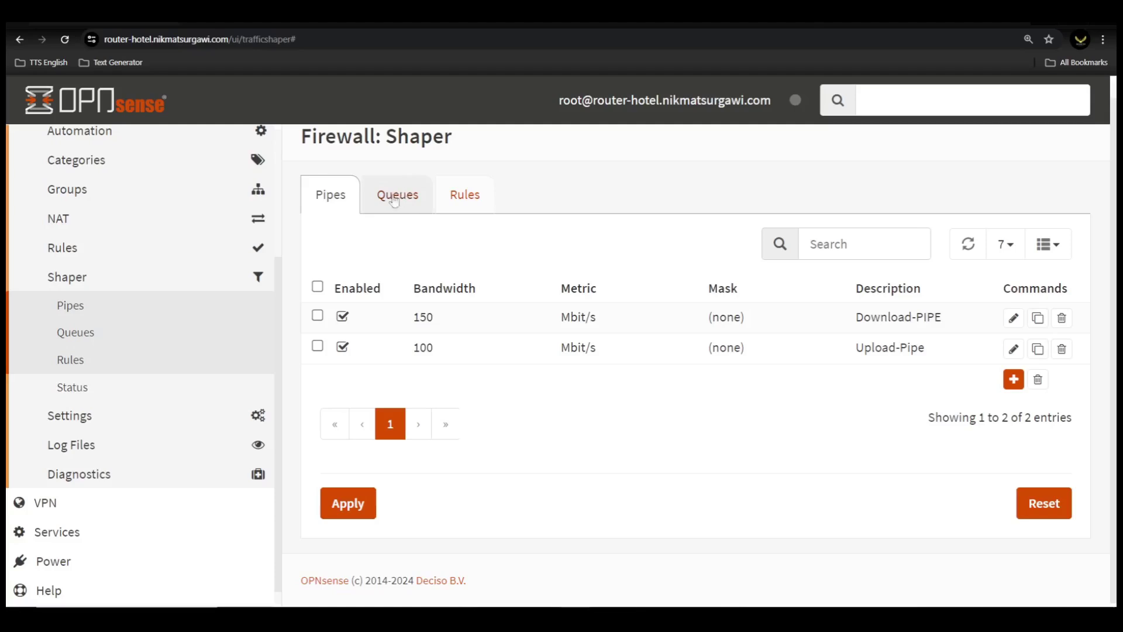
pyautogui.click(397, 196)
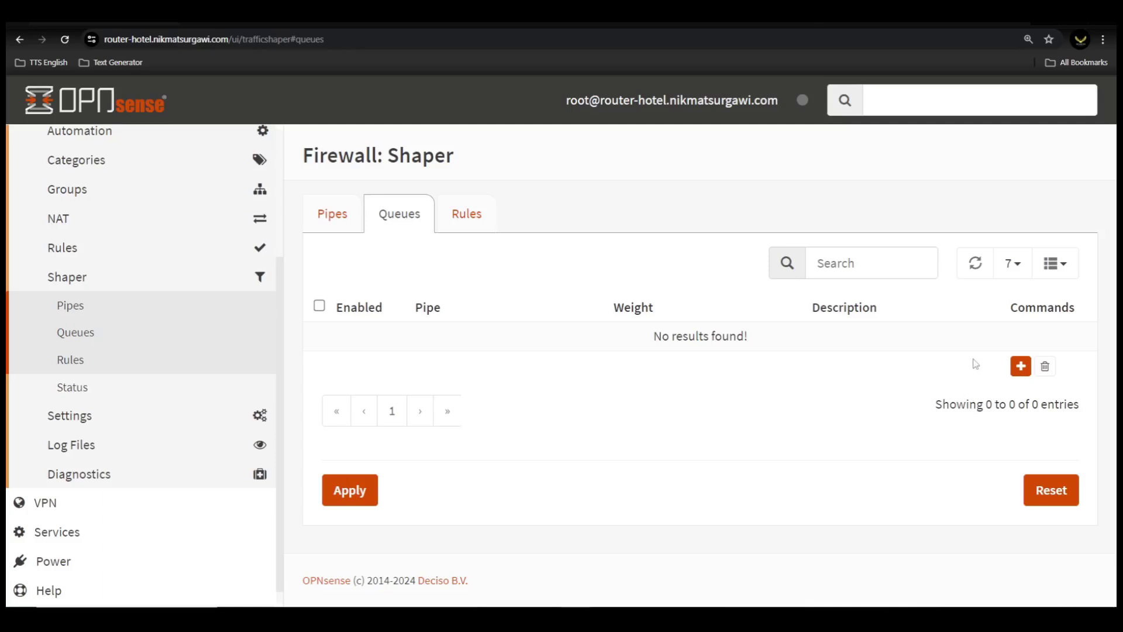
# Add a queue described as Download-Queues on Download-PIPE with weight 100.
pyautogui.click(1021, 366)
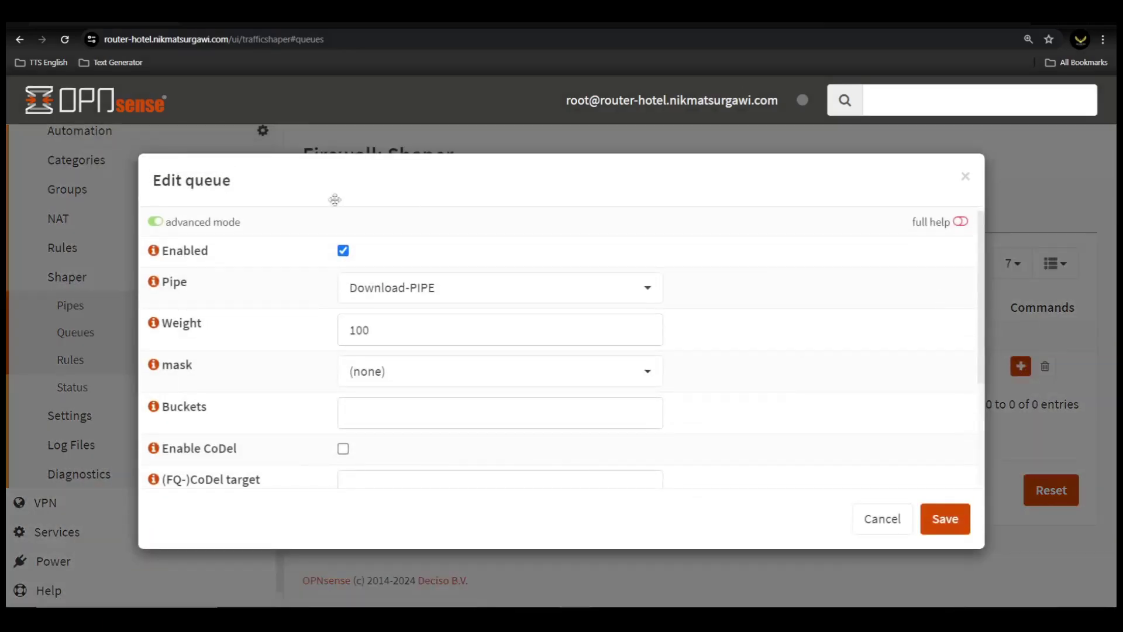
pyautogui.click(155, 223)
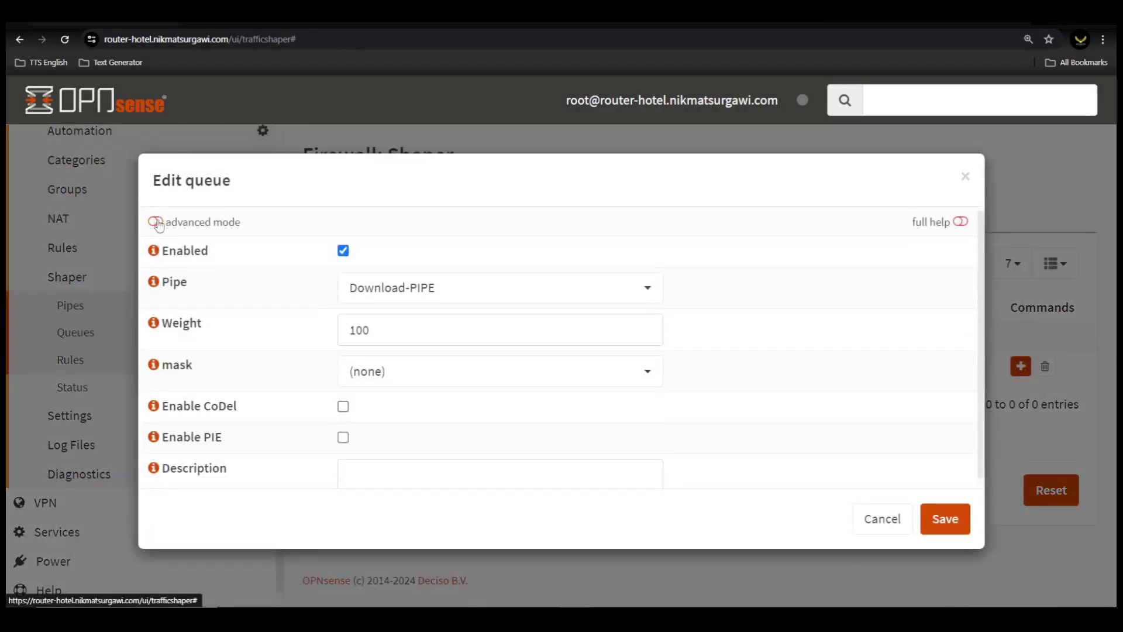
pyautogui.click(156, 222)
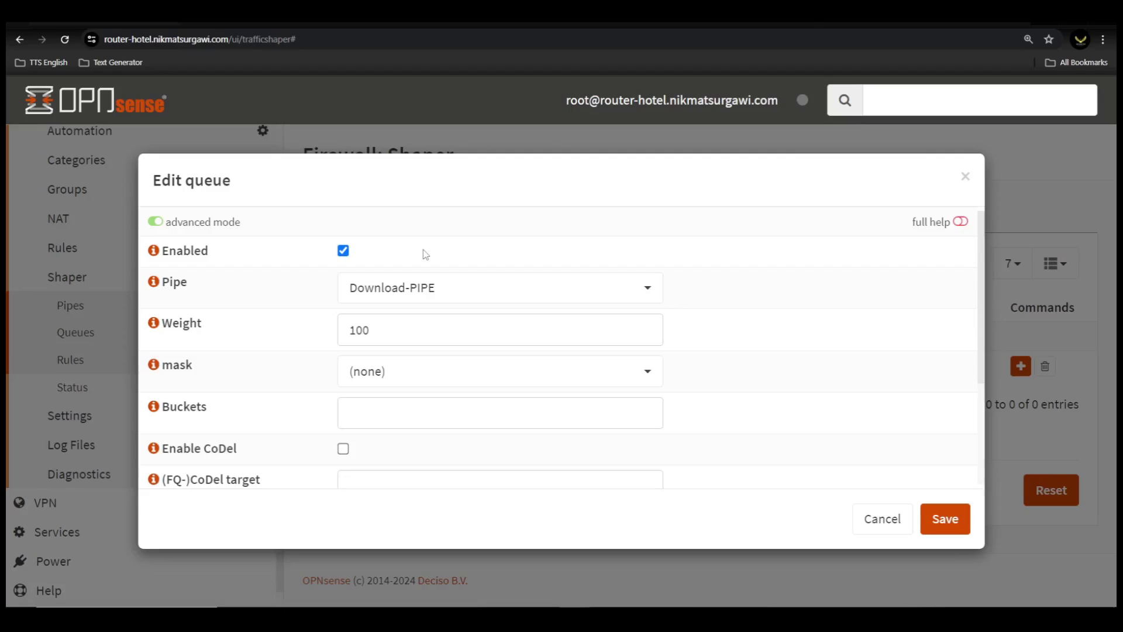
pyautogui.scroll(-3, 423, 259)
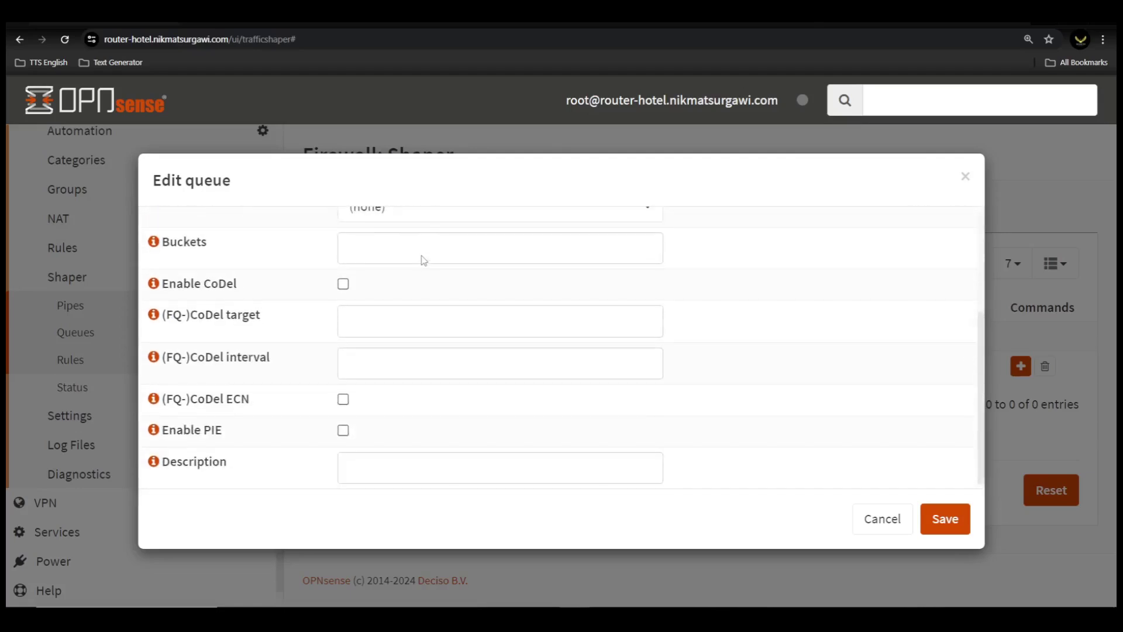
pyautogui.click(347, 471)
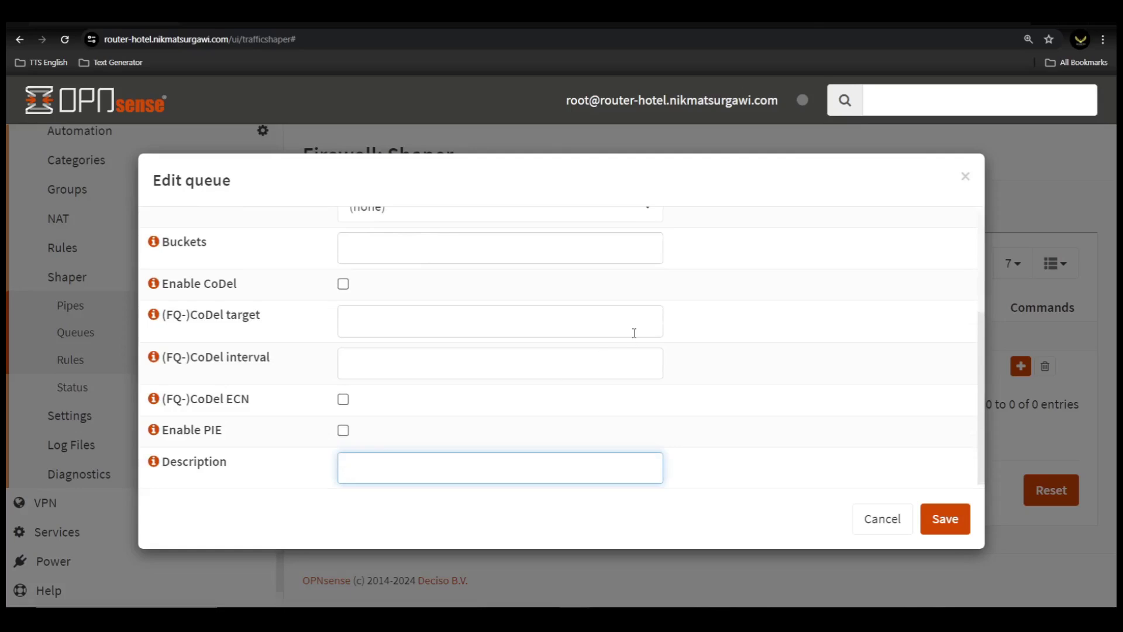
pyautogui.write('S')
pyautogui.press('BackSpace')
pyautogui.write('Download-Queues')
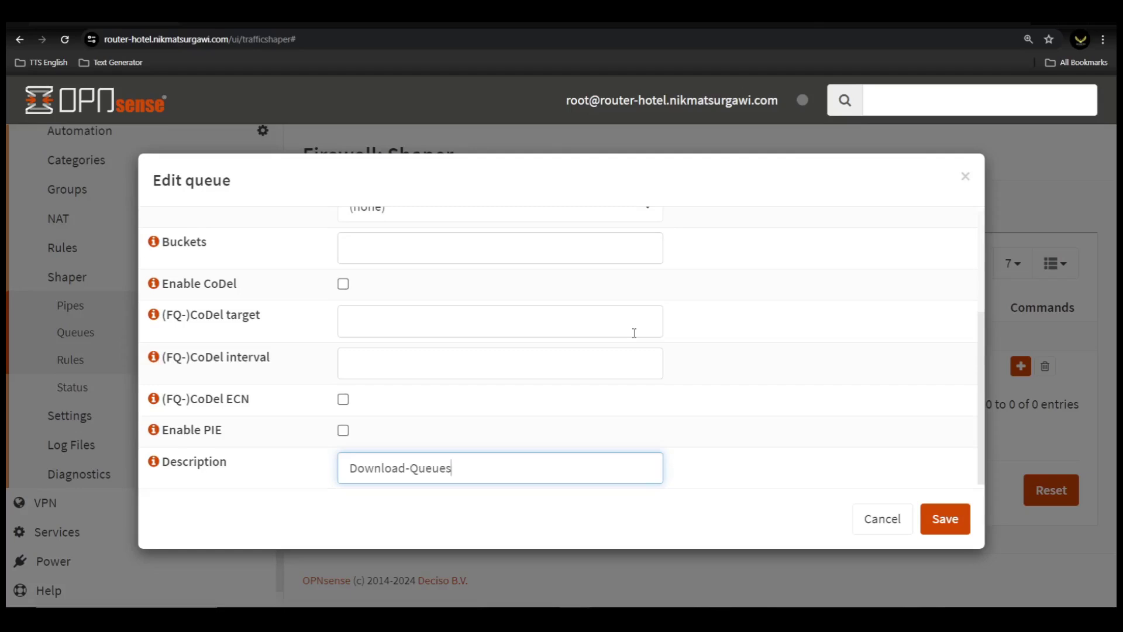
pyautogui.click(735, 410)
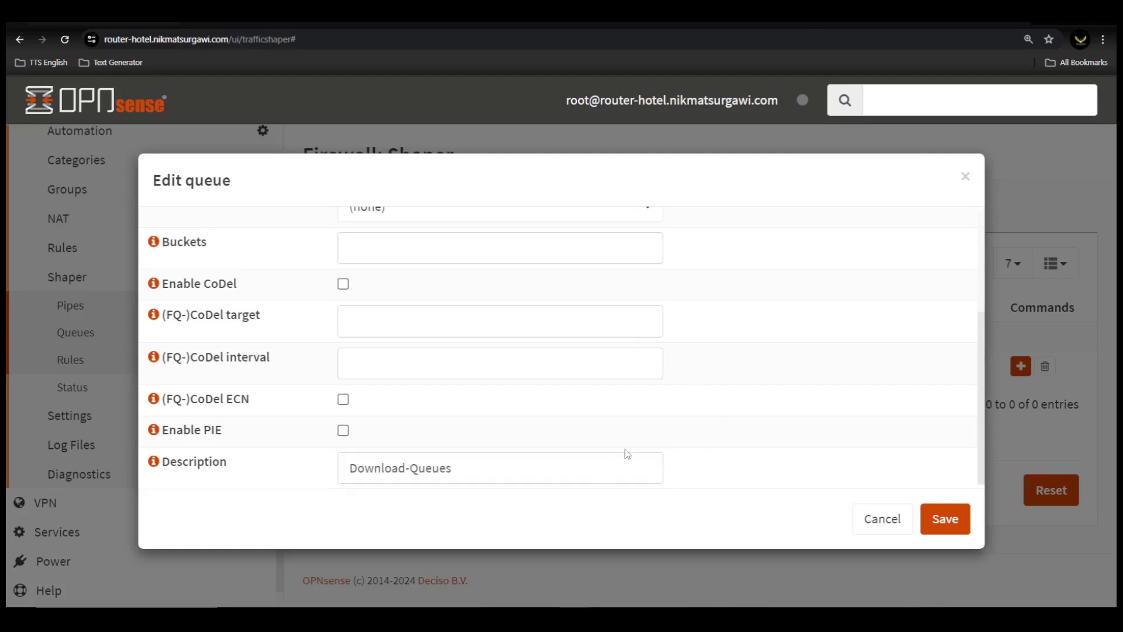
pyautogui.scroll(5, 627, 454)
pyautogui.scroll(-5, 624, 454)
pyautogui.scroll(5, 564, 451)
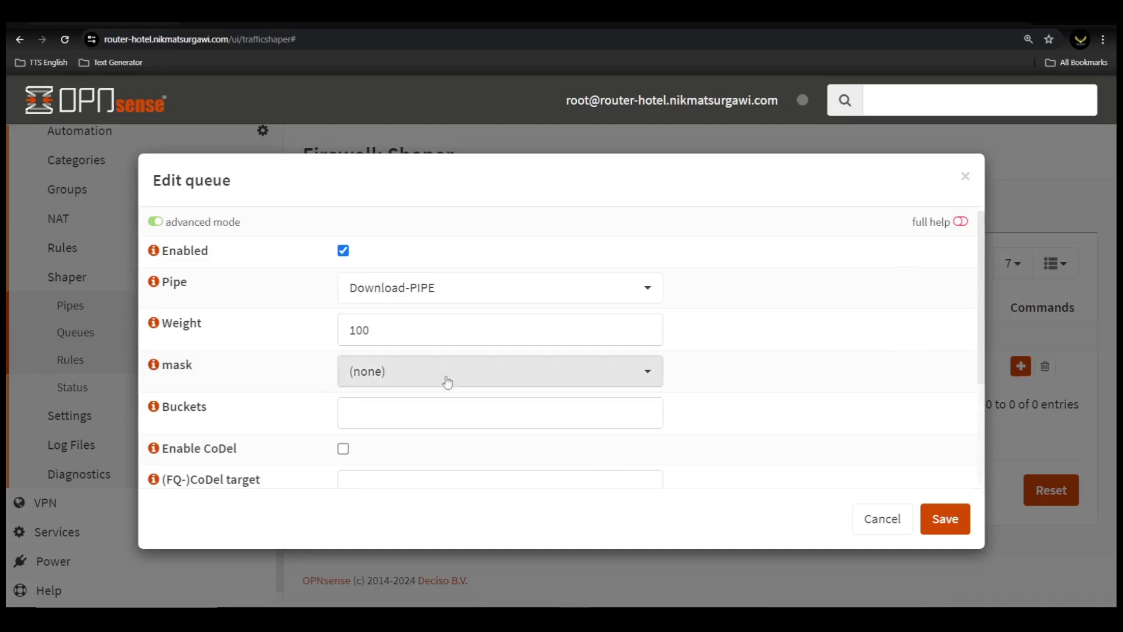
# Set the queue mask to destination and enable (FQ-)CoDel ECN.
pyautogui.click(398, 378)
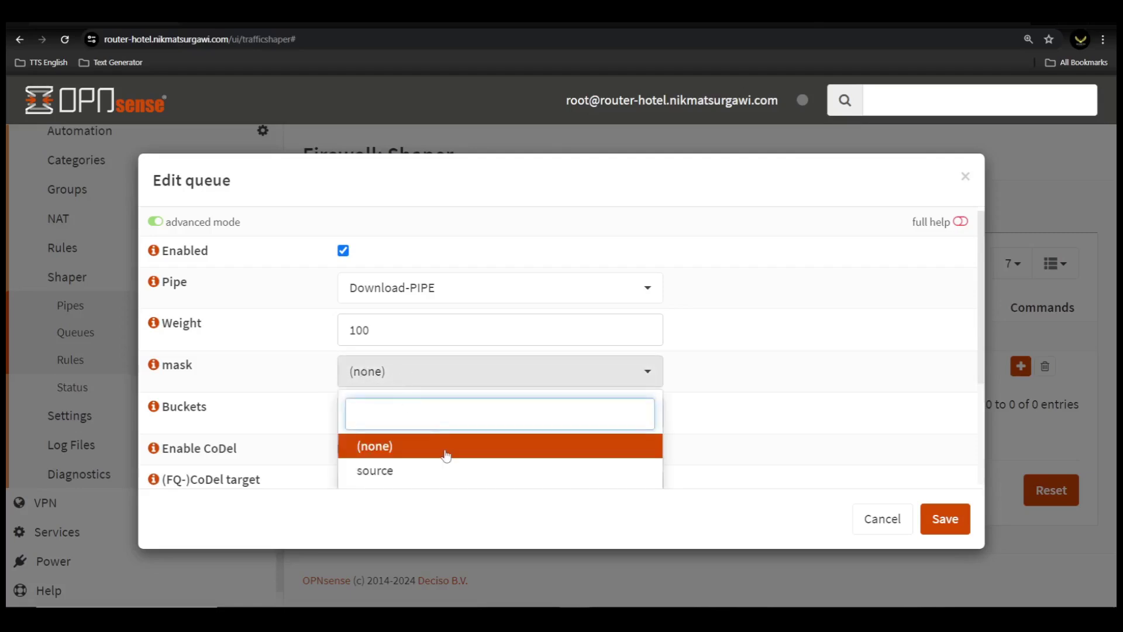
pyautogui.scroll(-2, 447, 455)
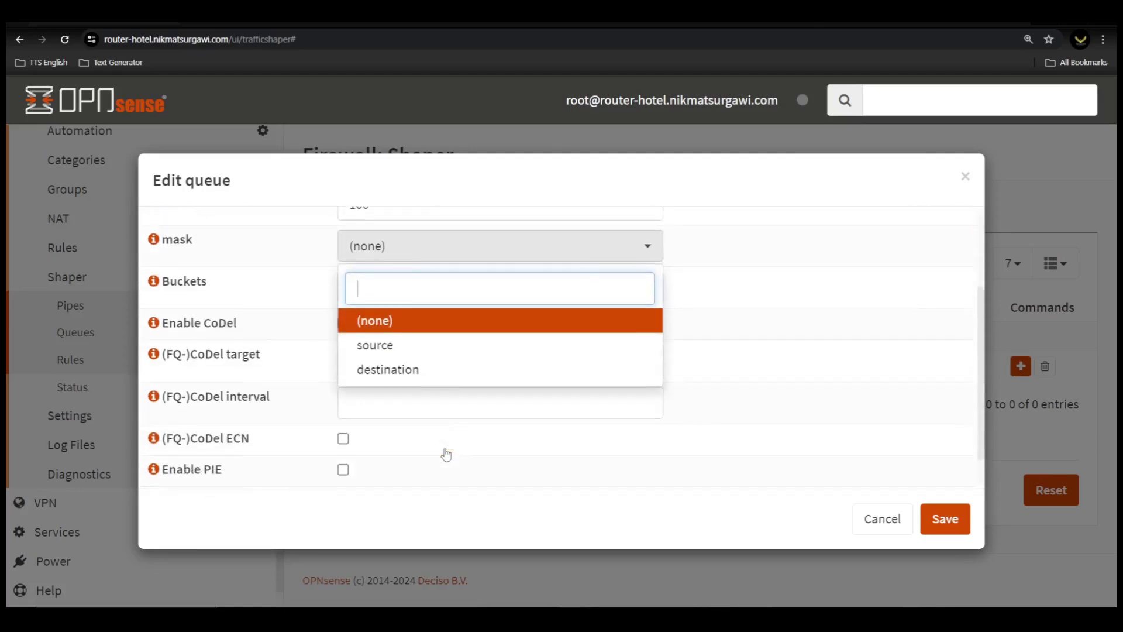
pyautogui.click(402, 369)
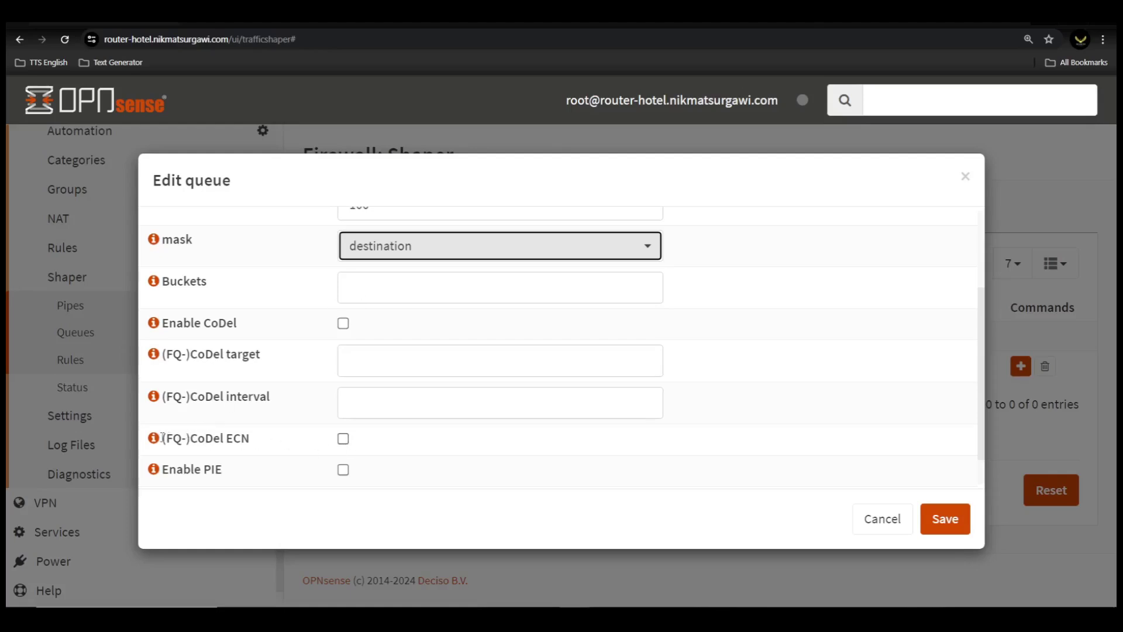
pyautogui.click(344, 440)
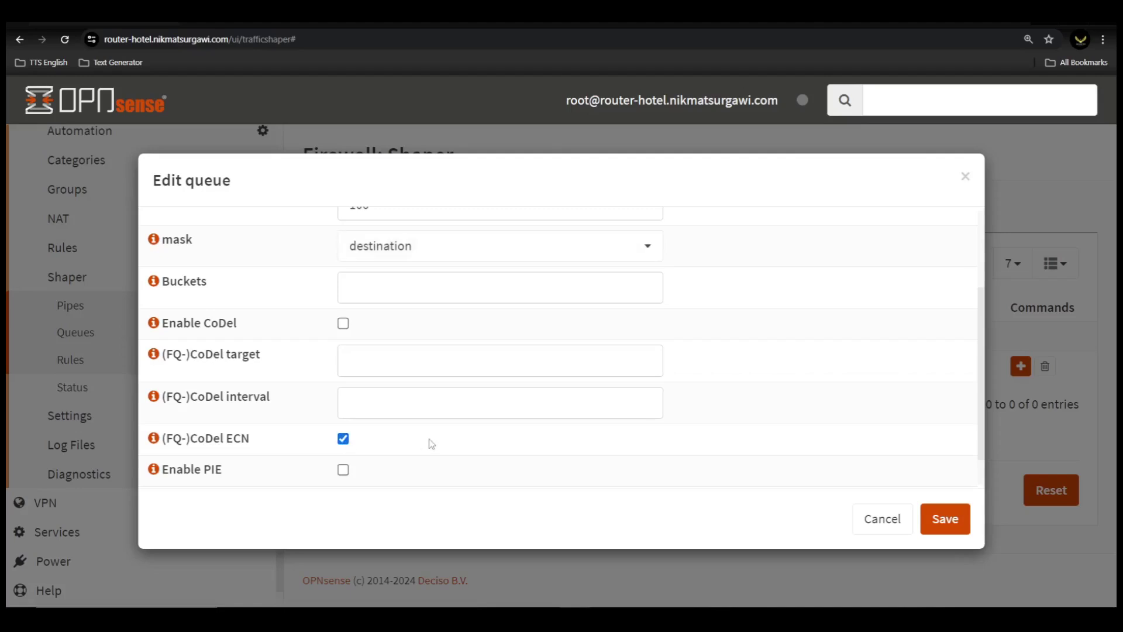
pyautogui.scroll(-1, 431, 444)
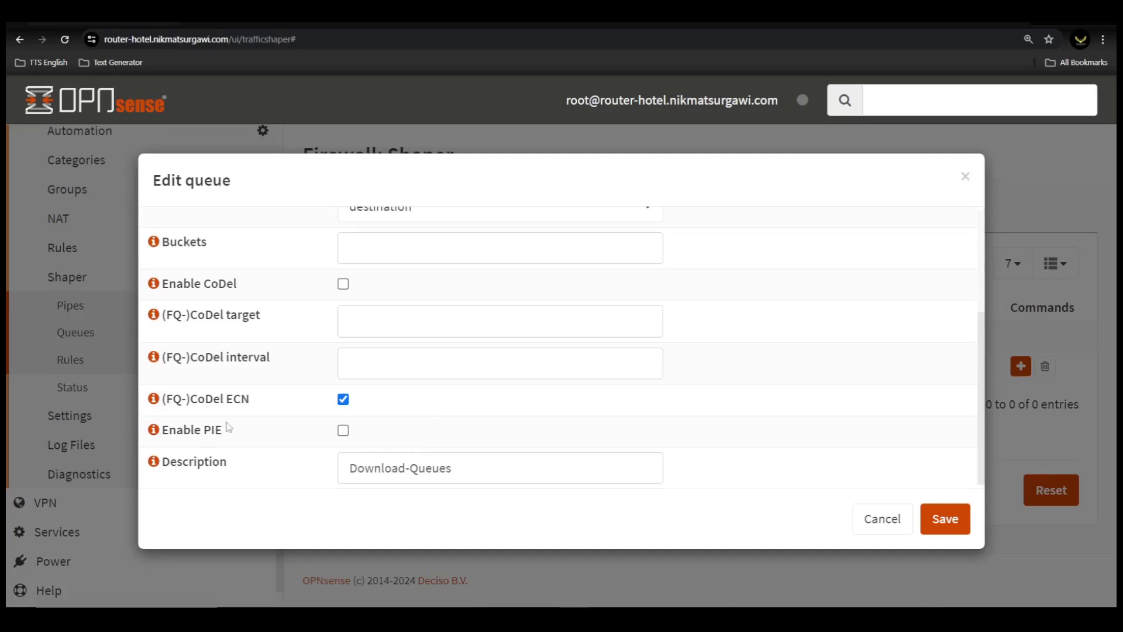
# Save and apply Download-Queues, then start a second queue.
pyautogui.click(950, 518)
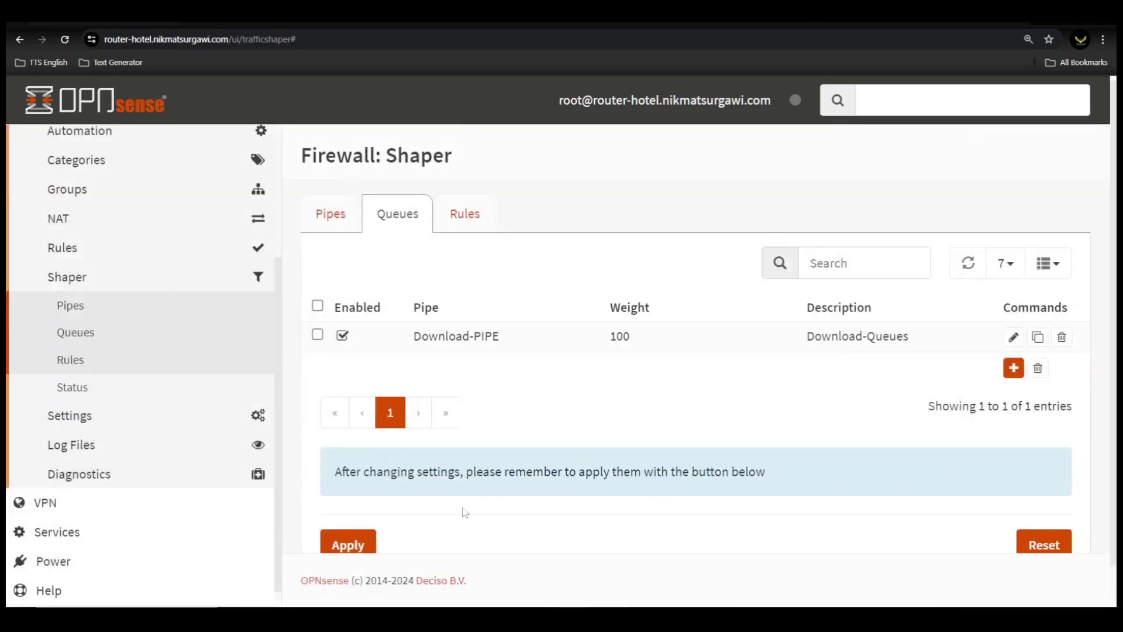
pyautogui.scroll(-1, 352, 510)
pyautogui.click(352, 510)
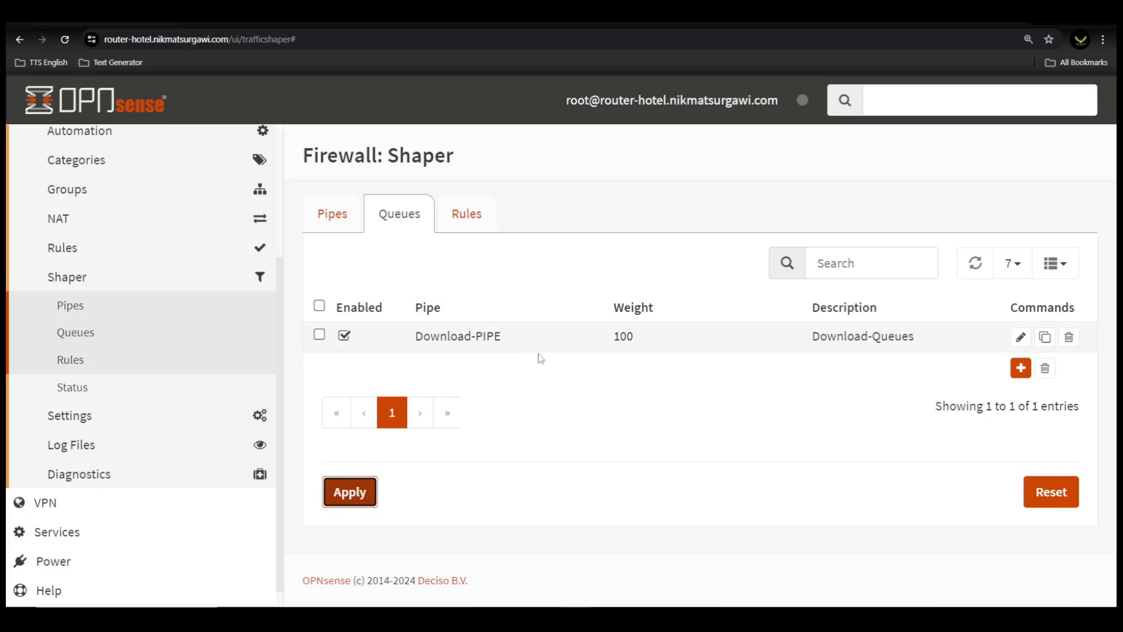
pyautogui.click(1020, 367)
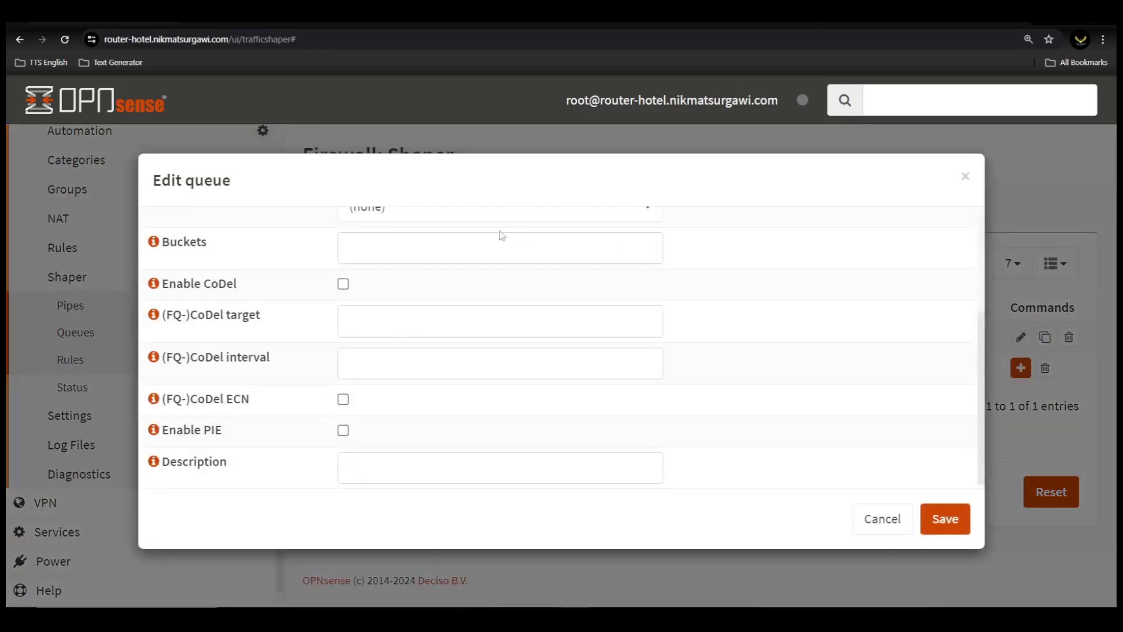
# Select Upload-Pipe as the new queue's pipe and source as its mask.
pyautogui.scroll(3, 481, 228)
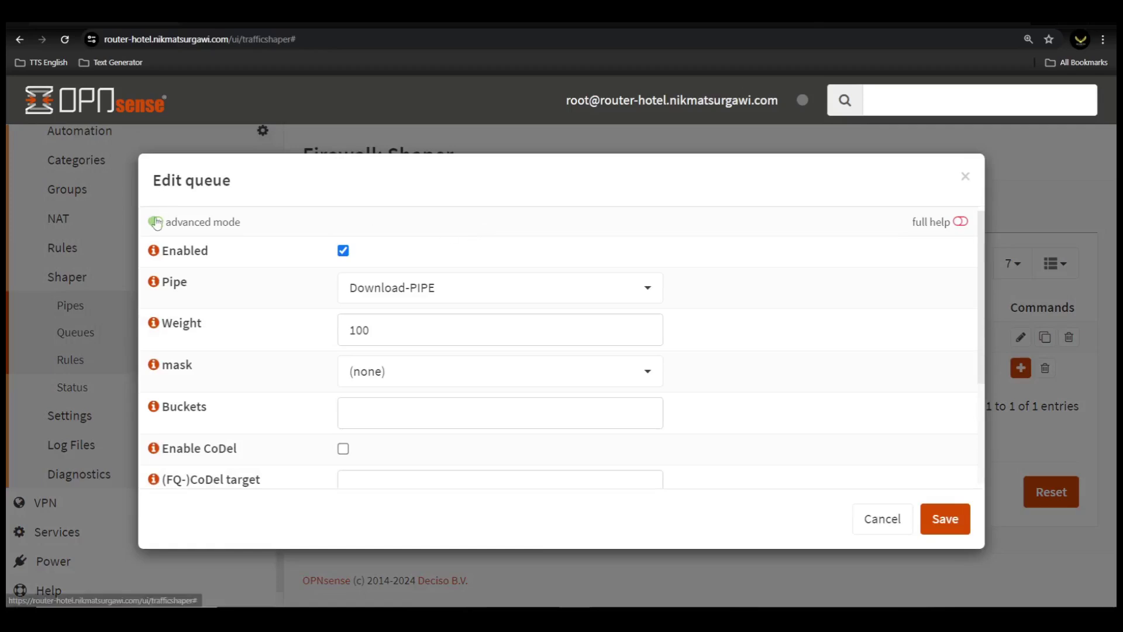
pyautogui.click(155, 223)
pyautogui.click(155, 223)
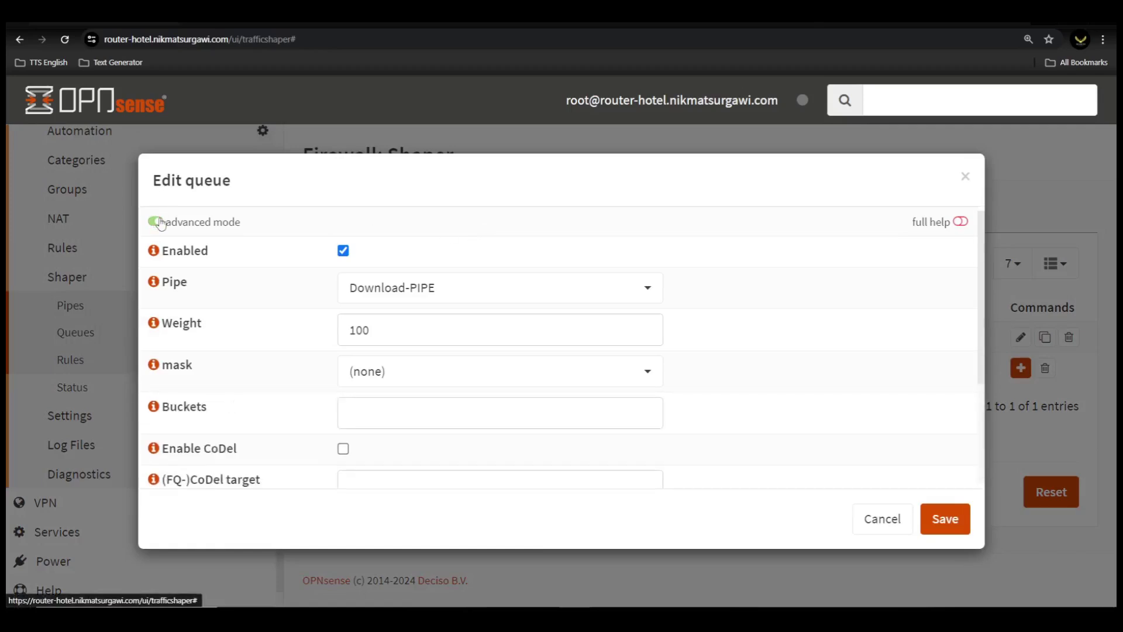
pyautogui.click(437, 295)
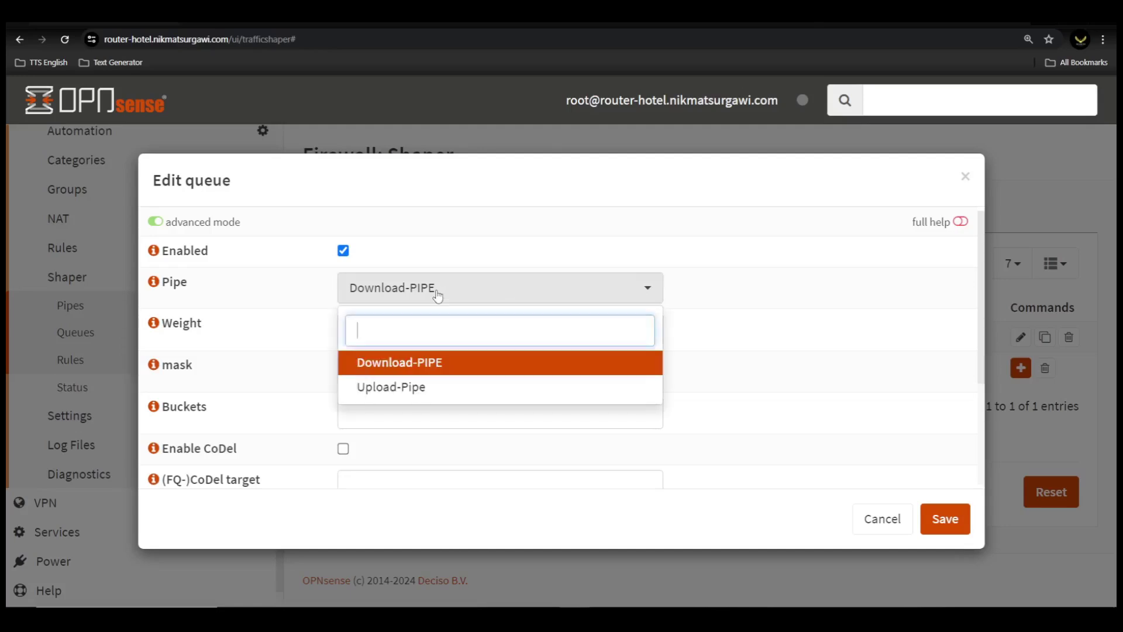
pyautogui.click(409, 388)
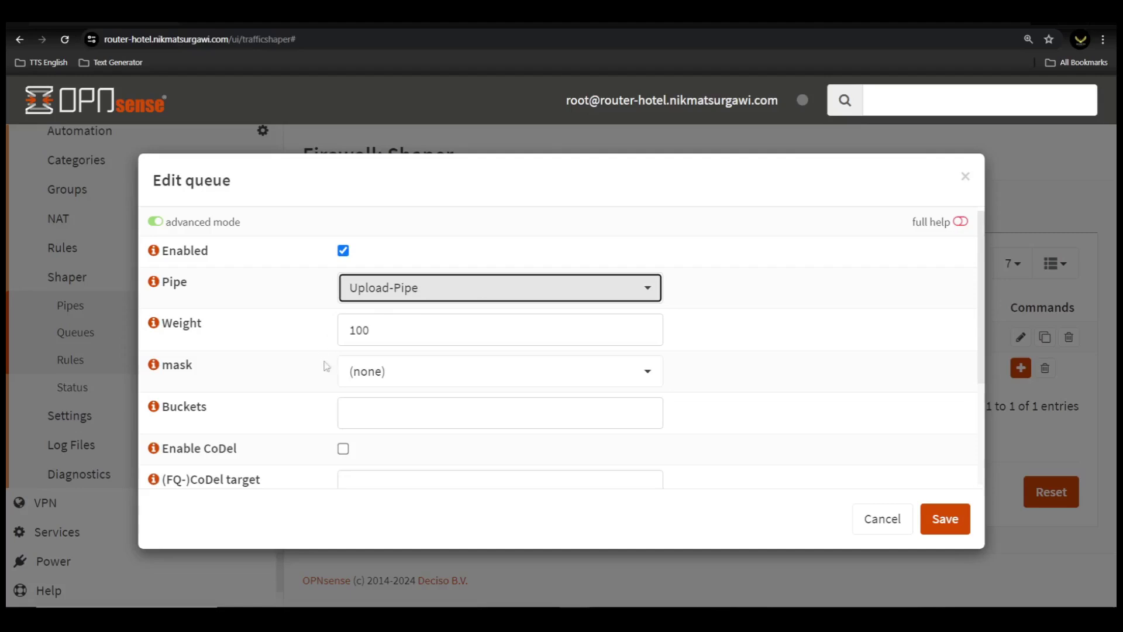
pyautogui.click(394, 377)
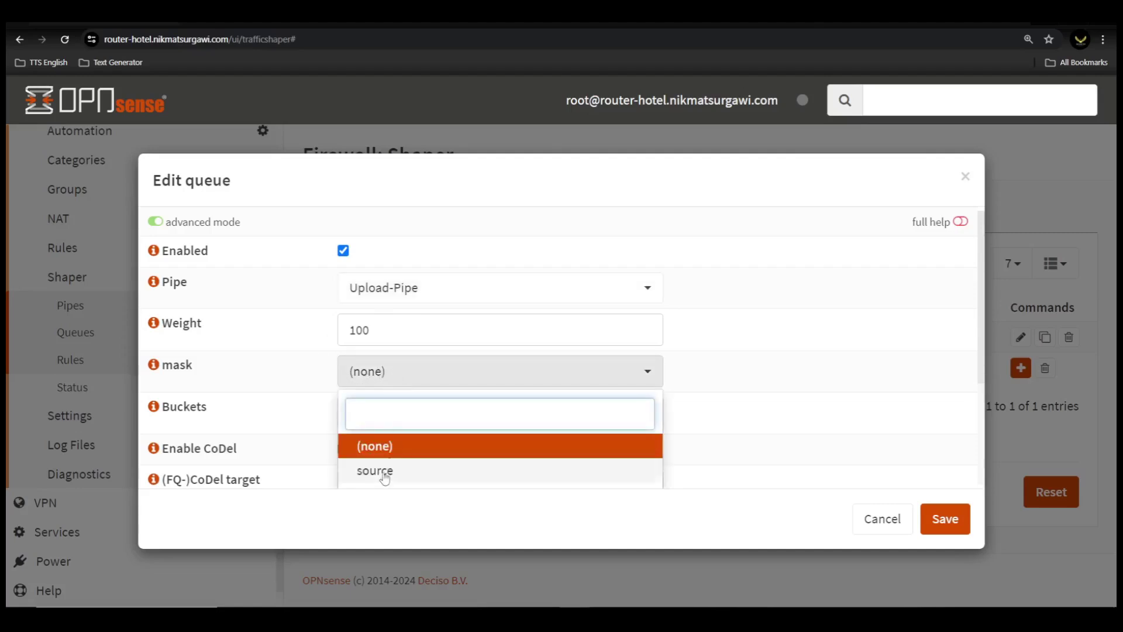
pyautogui.click(383, 470)
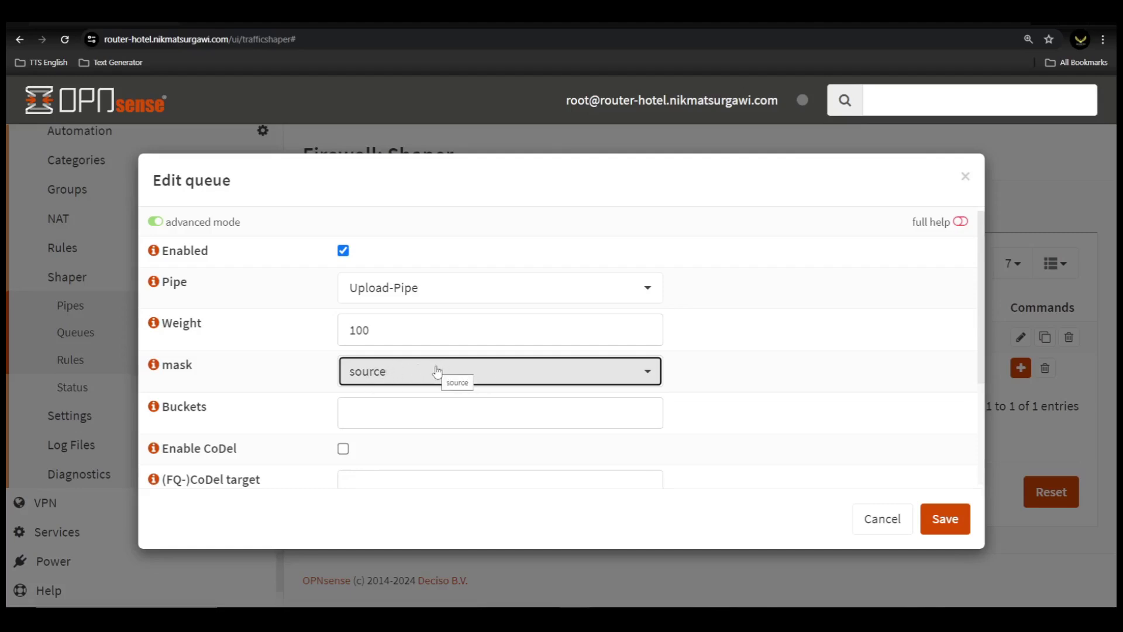
pyautogui.scroll(-3, 436, 371)
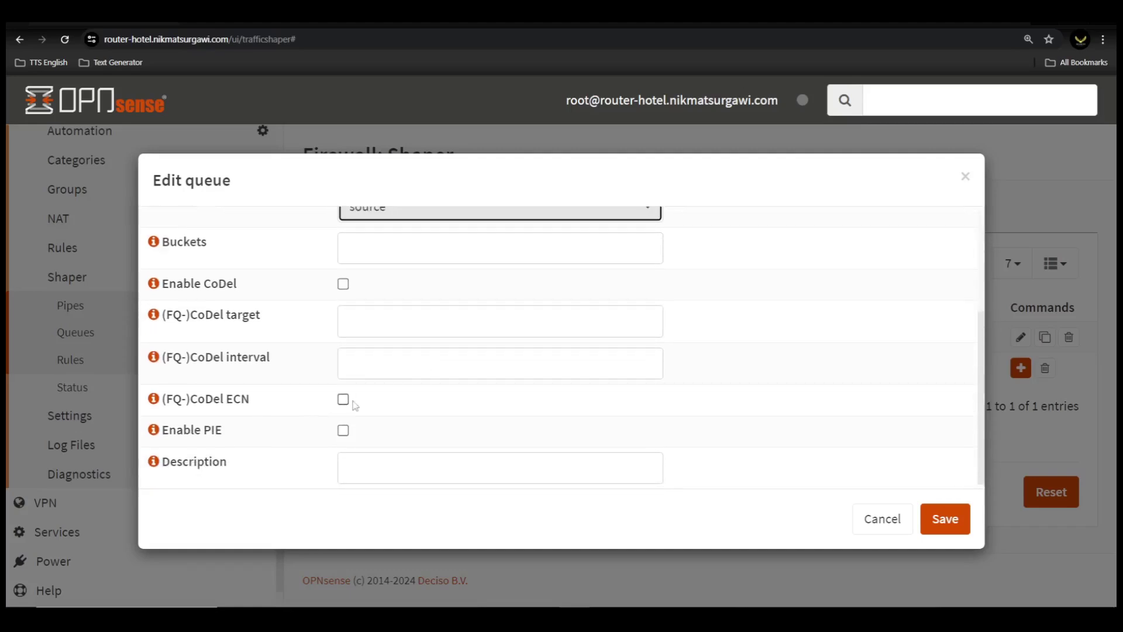
# Tick (FQ-)CoDel ECN on the upload queue and enter the description 'Upload-Queues'.
pyautogui.click(343, 400)
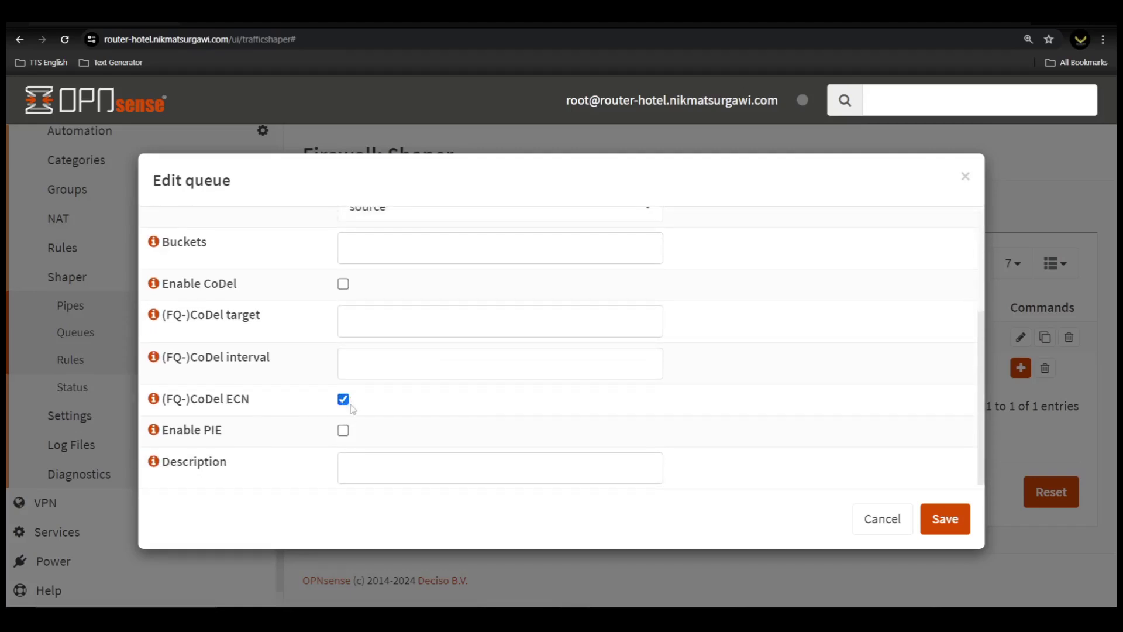
pyautogui.click(383, 466)
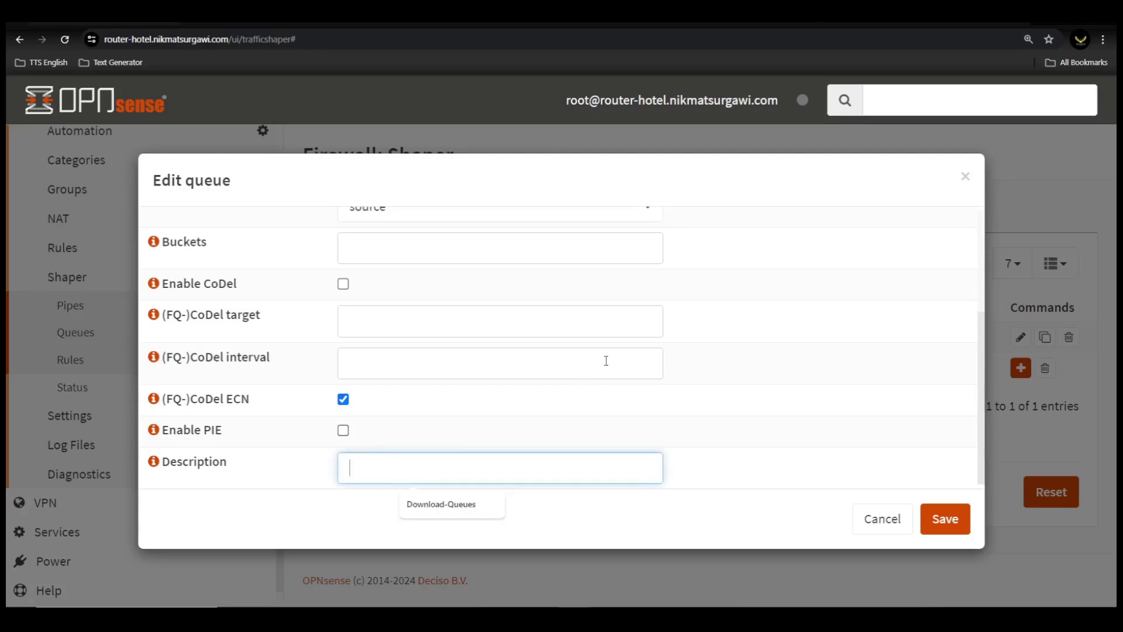
pyautogui.write('Uplo')
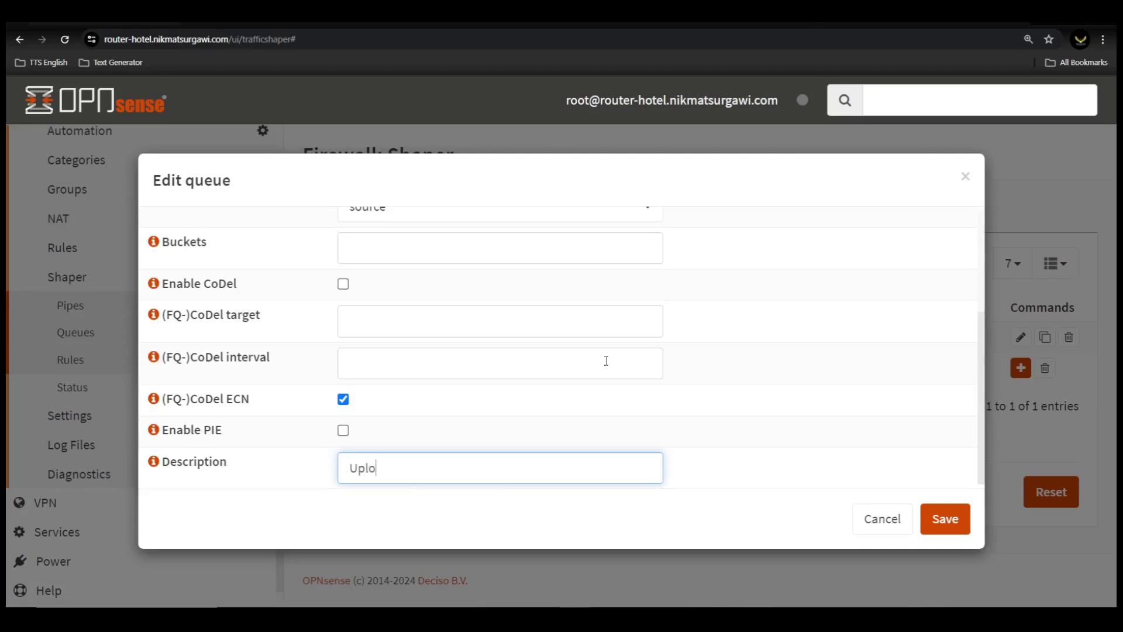
pyautogui.write('ad')
pyautogui.press('BackSpace')
pyautogui.write('-Queues')
pyautogui.scroll(3, 500, 459)
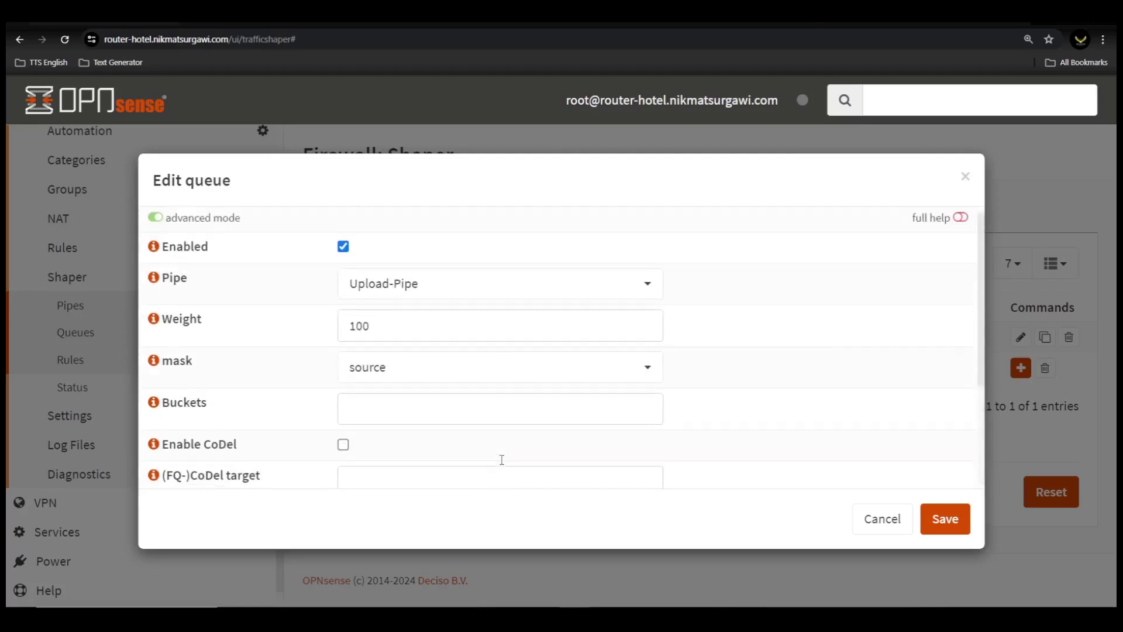
pyautogui.scroll(-3, 502, 464)
# Save the Upload-Queues queue and apply the change under the Queues table.
pyautogui.click(936, 520)
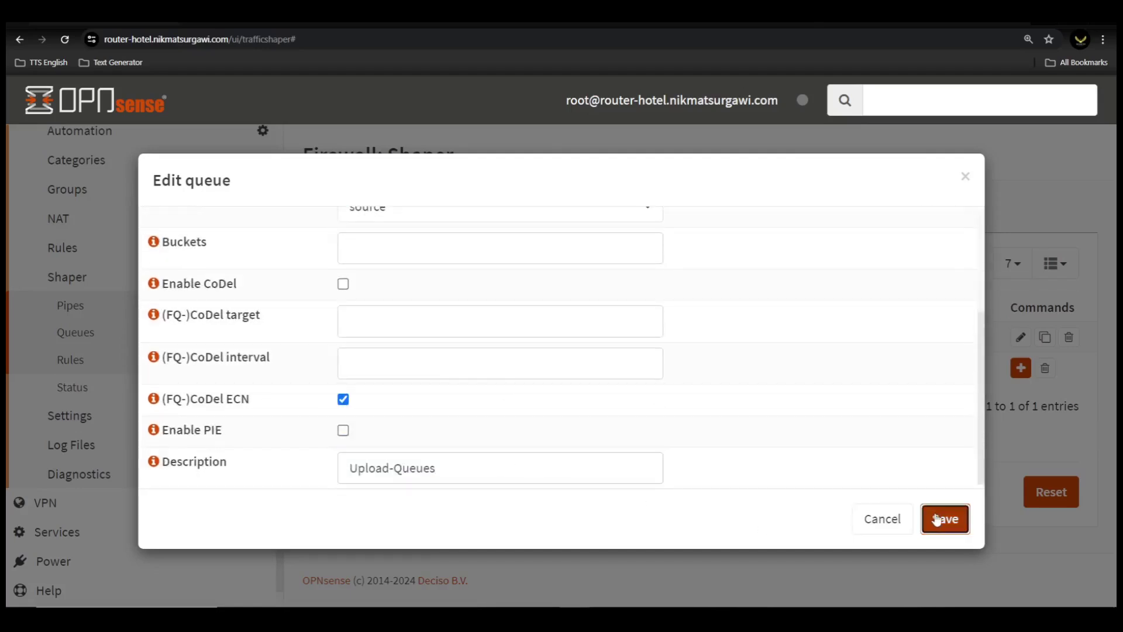
pyautogui.scroll(-1, 389, 436)
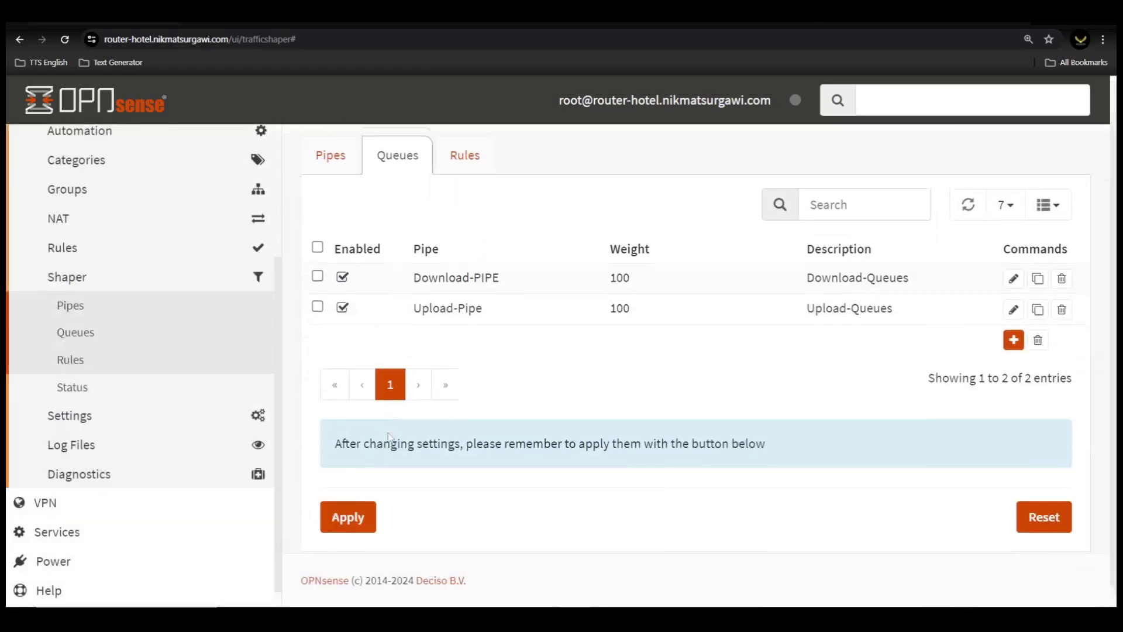
pyautogui.click(348, 504)
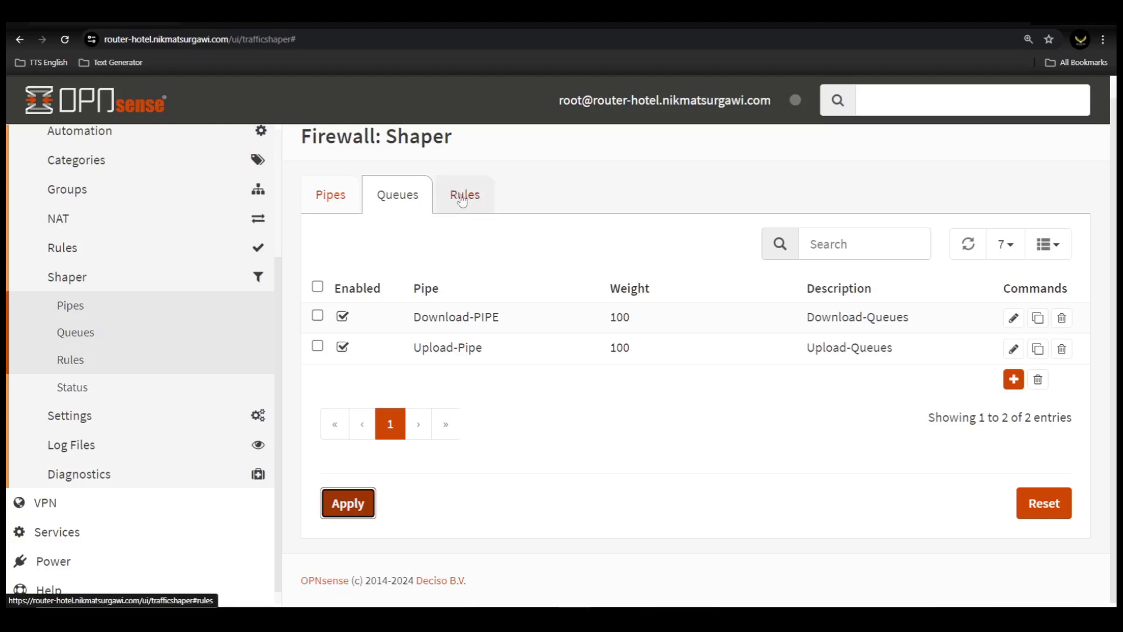
# Go to the Shaper Rules tab and add a new rule.
pyautogui.click(468, 199)
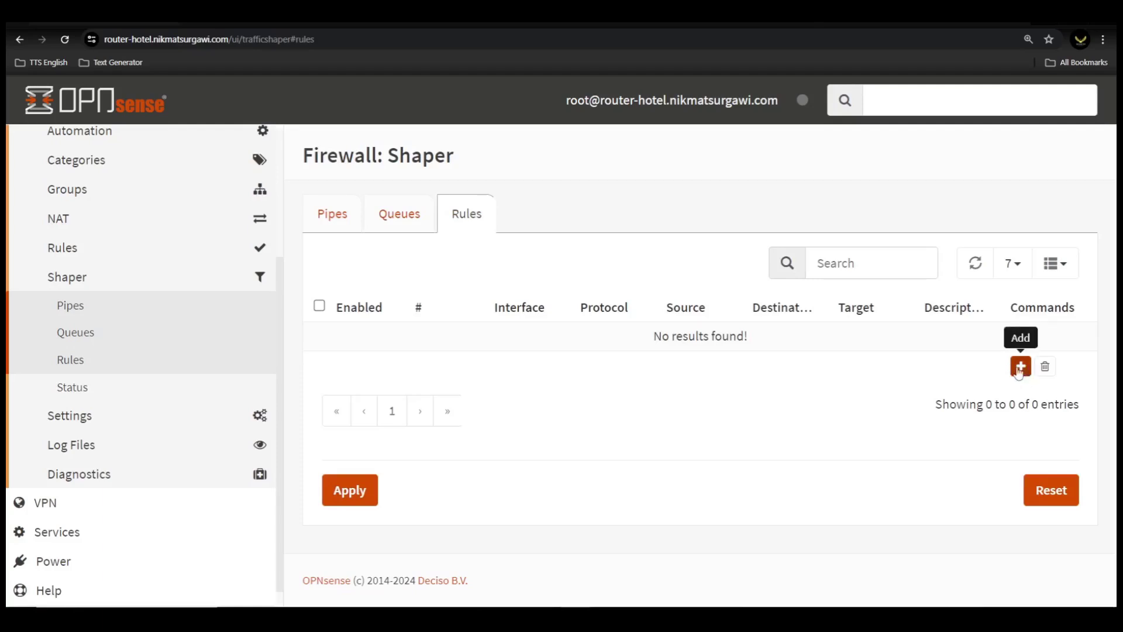
pyautogui.click(1021, 373)
pyautogui.click(1020, 371)
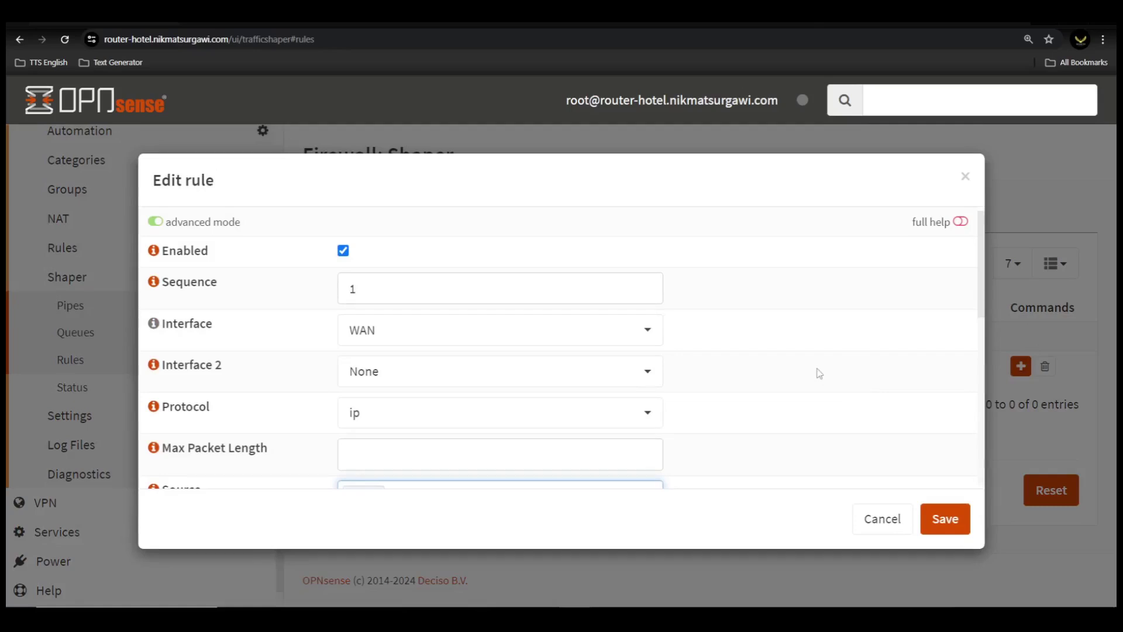
# Keep the new rule enabled with WAN as its interface, then move down to the direction settings.
pyautogui.click(345, 251)
pyautogui.click(344, 251)
pyautogui.click(394, 332)
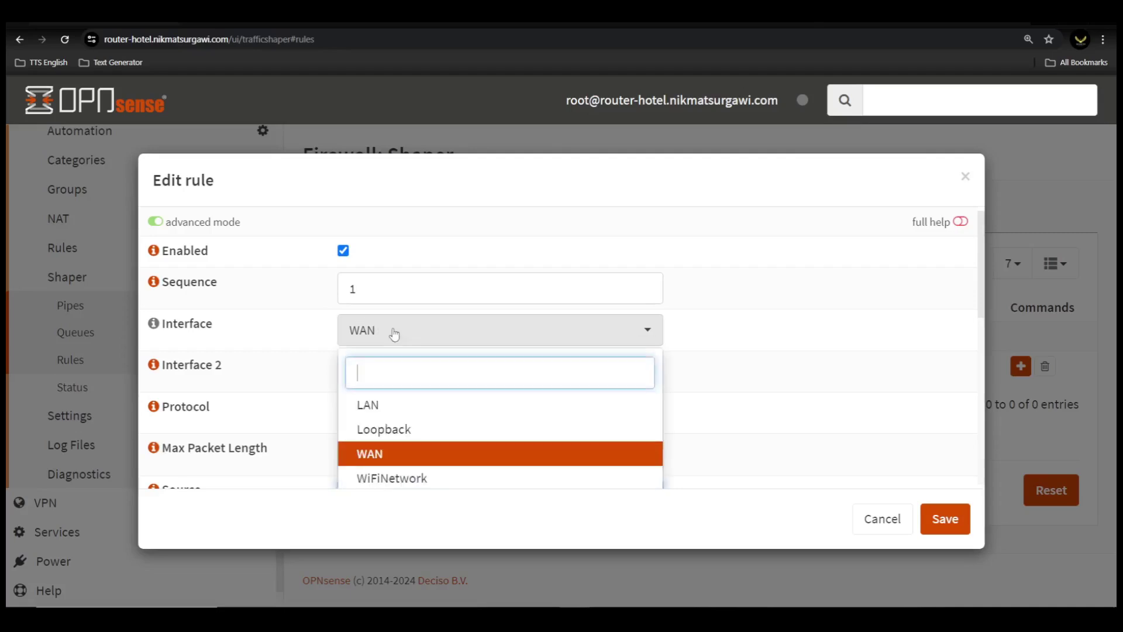
pyautogui.click(785, 321)
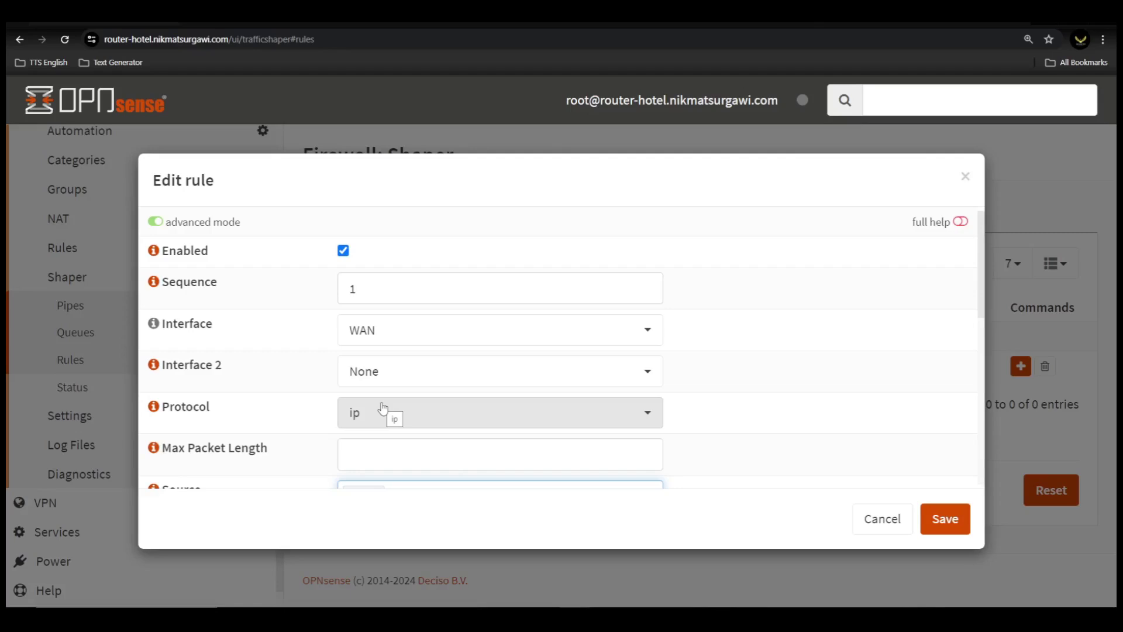
pyautogui.scroll(-2, 383, 409)
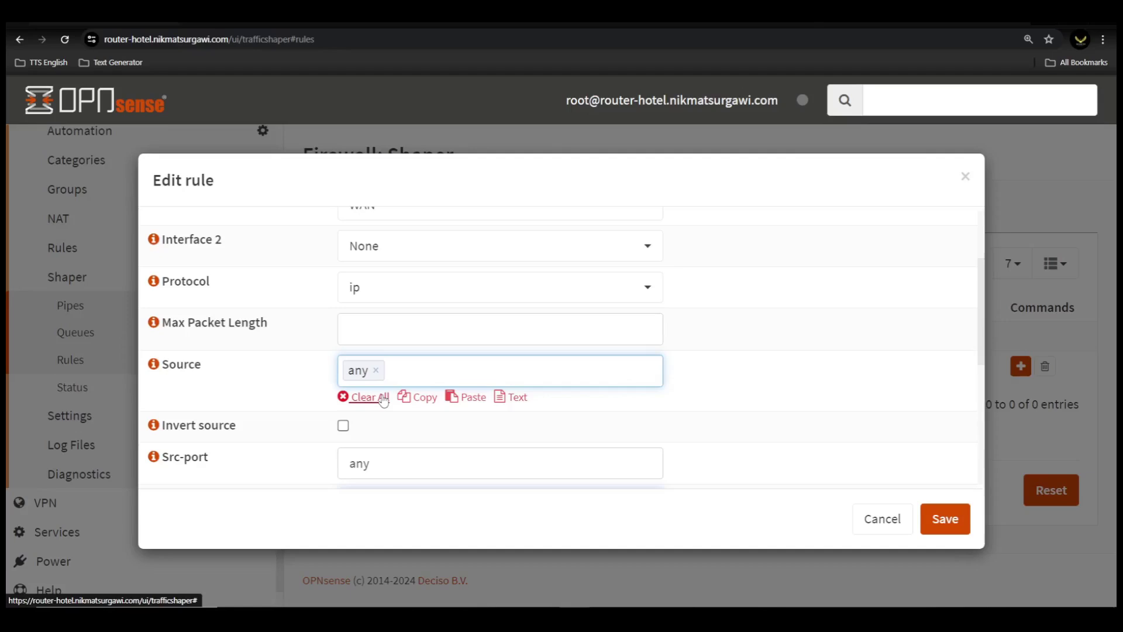
pyautogui.scroll(-2, 383, 401)
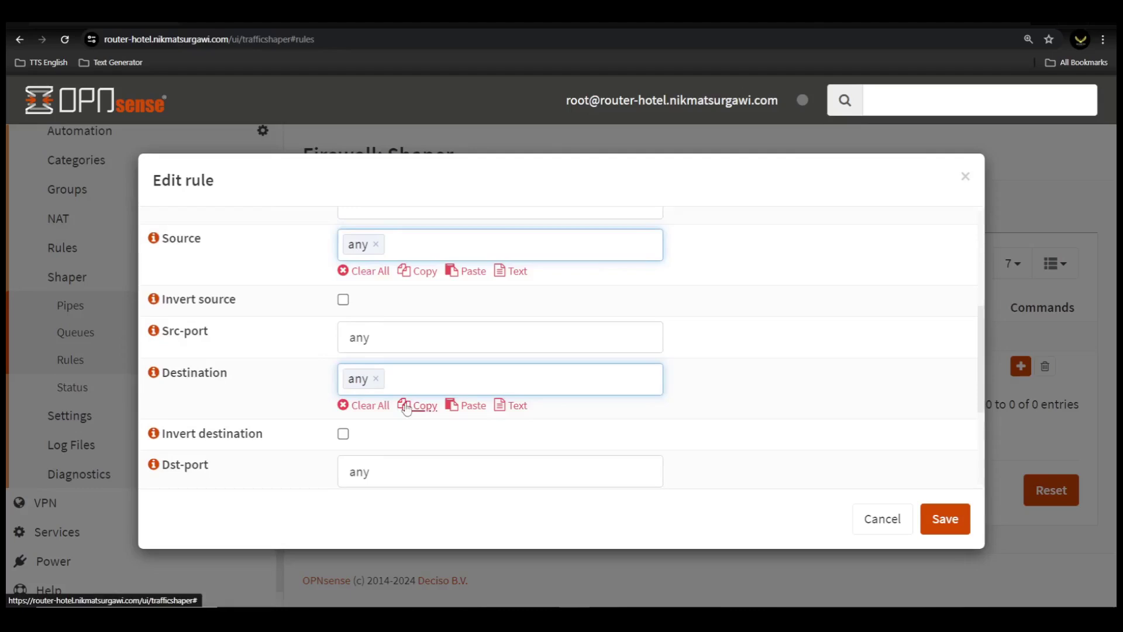
pyautogui.scroll(-3, 406, 410)
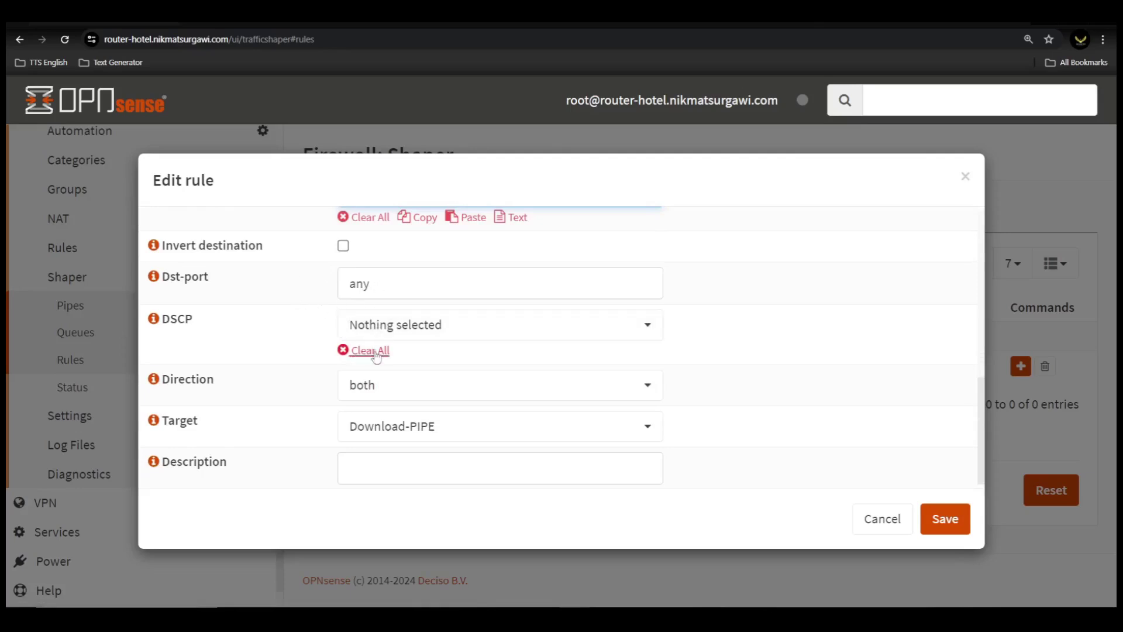
# Set the rule's direction to 'in' and its target to Download-Queues.
pyautogui.click(360, 392)
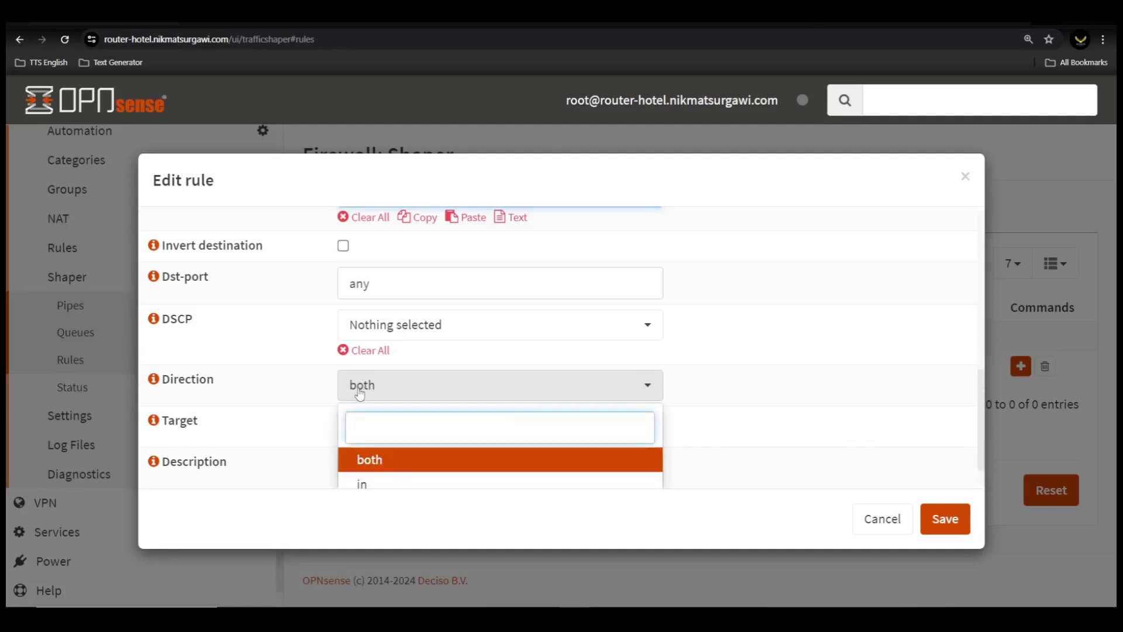
pyautogui.scroll(-1, 361, 395)
pyautogui.click(364, 444)
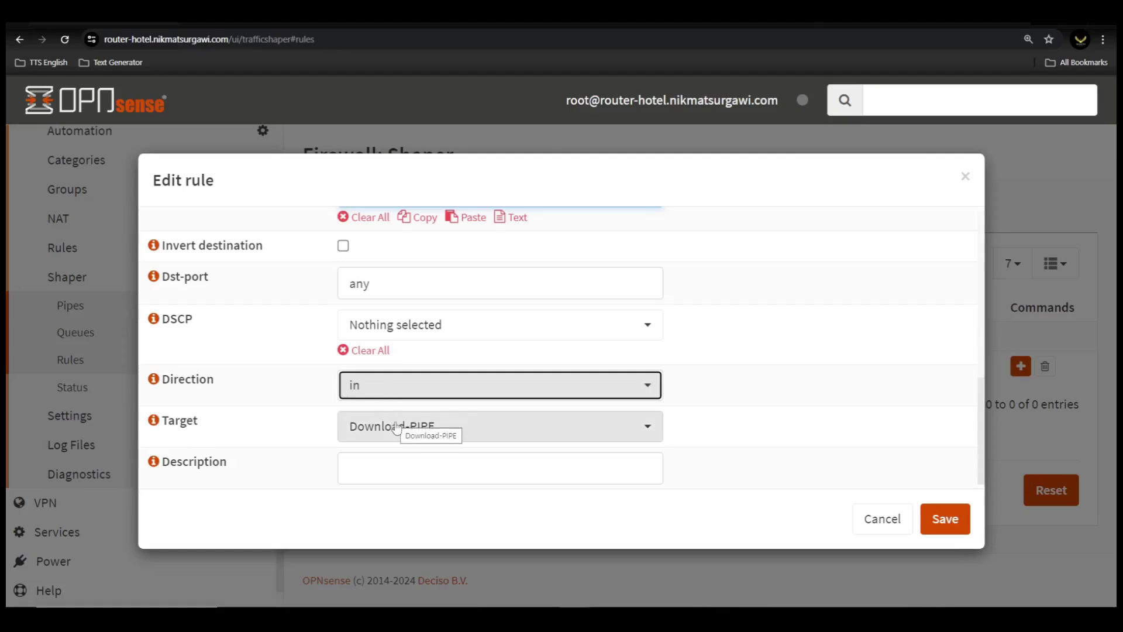
pyautogui.click(397, 430)
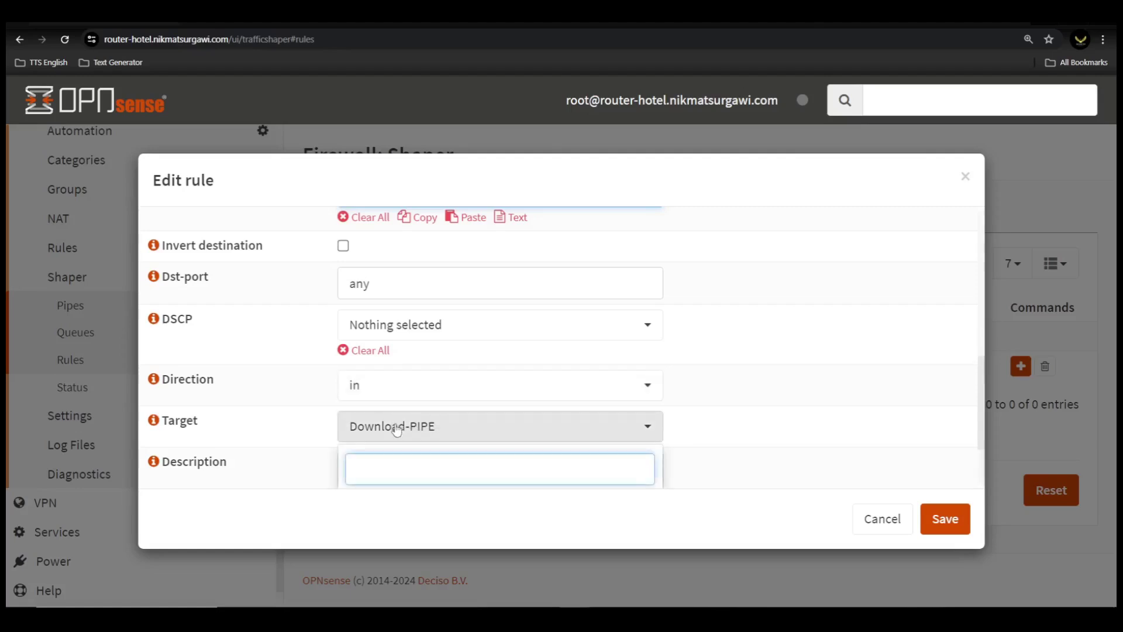
pyautogui.scroll(-2, 447, 430)
pyautogui.click(451, 431)
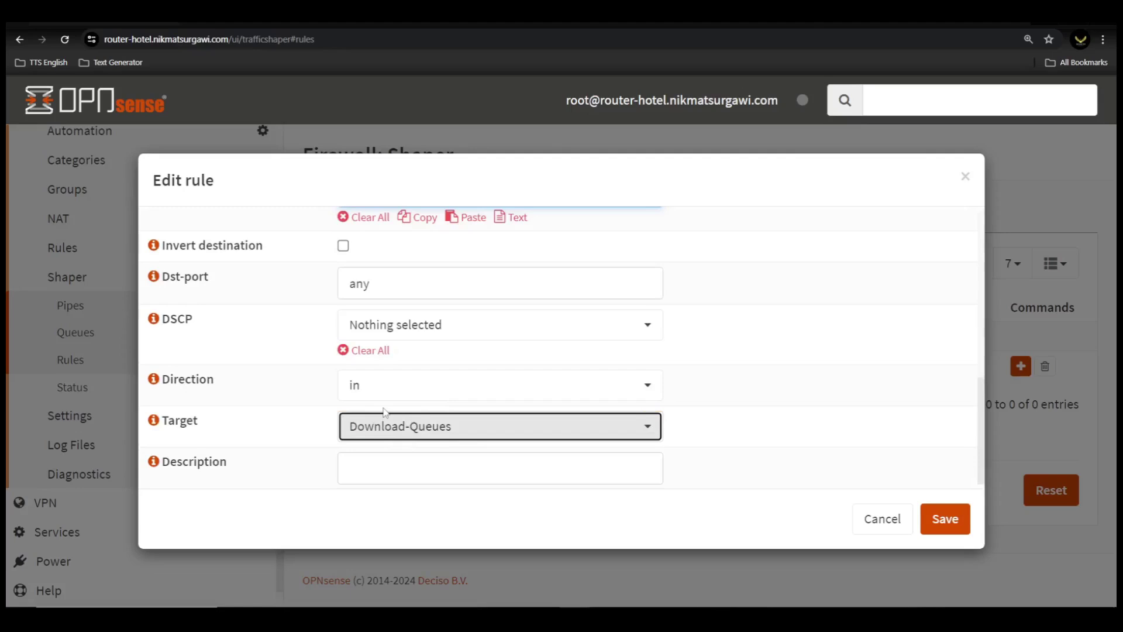
# Describe the rule as 'Download-Rule' and save it.
pyautogui.click(371, 466)
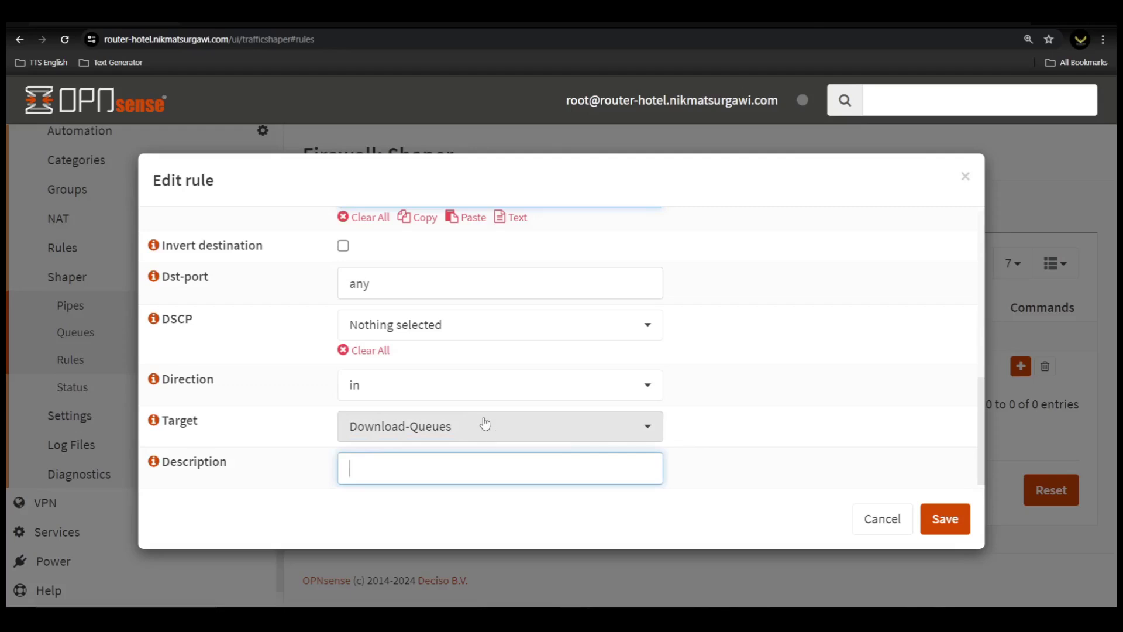
pyautogui.write('Download-Rules')
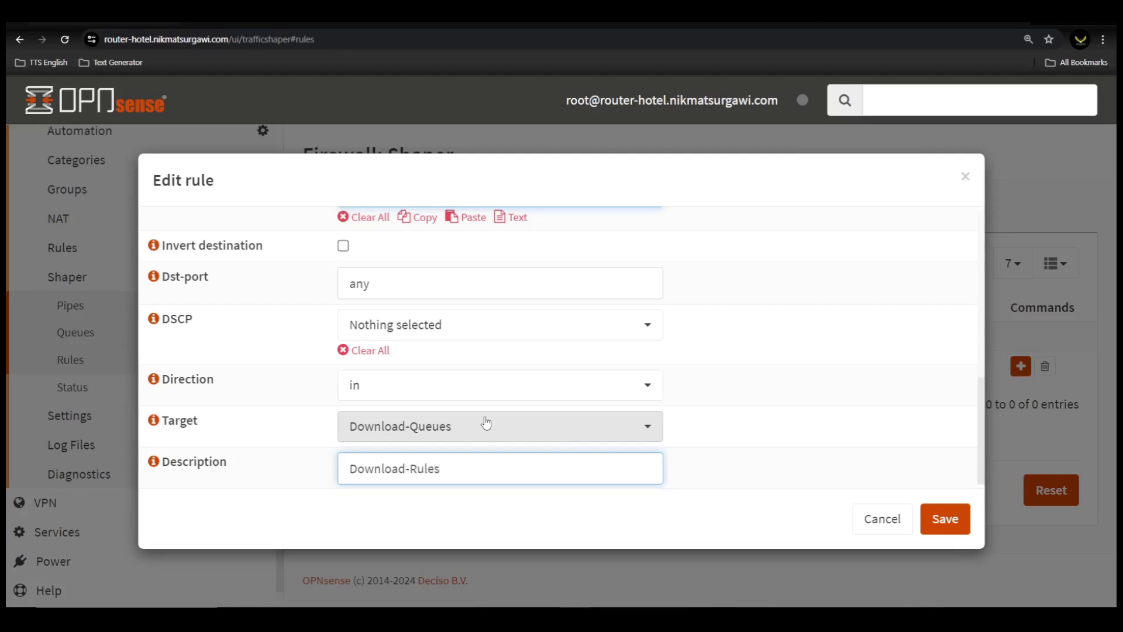
pyautogui.click(963, 525)
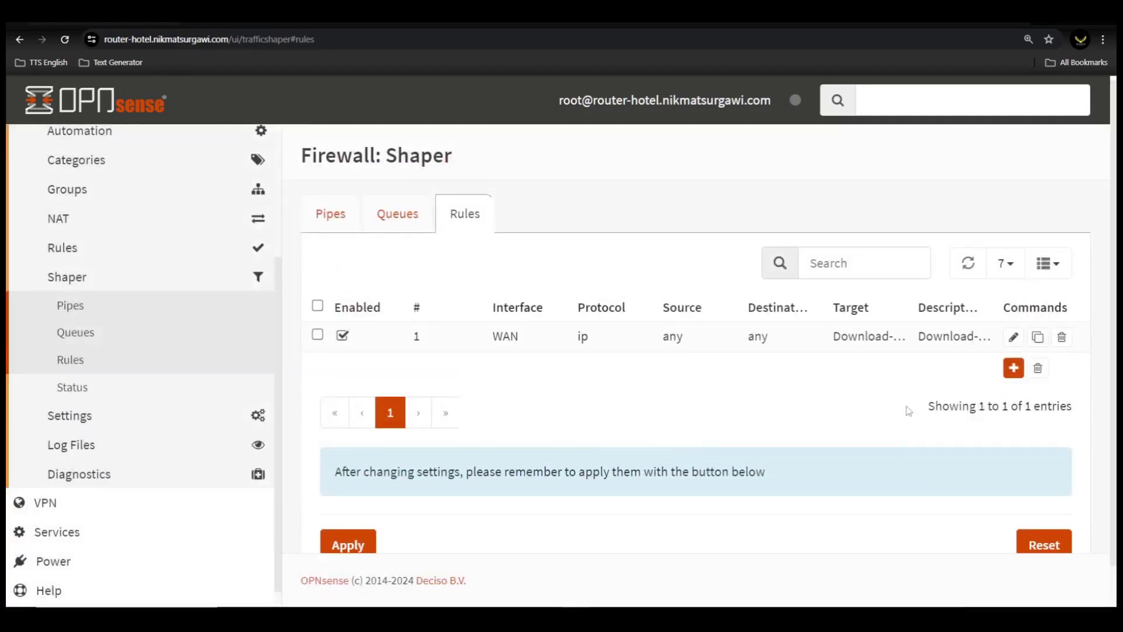
# Zoom the page out, add a second rule and give it the description 'Upload-Rules'.
pyautogui.hotkey('ctrl', '-')
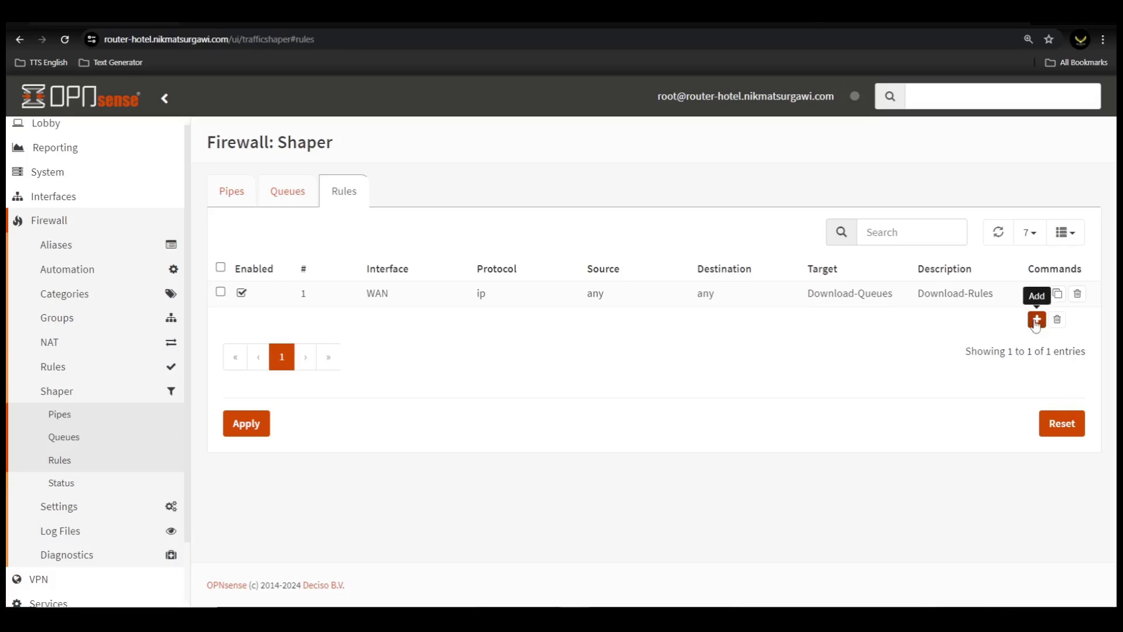
pyautogui.click(1036, 320)
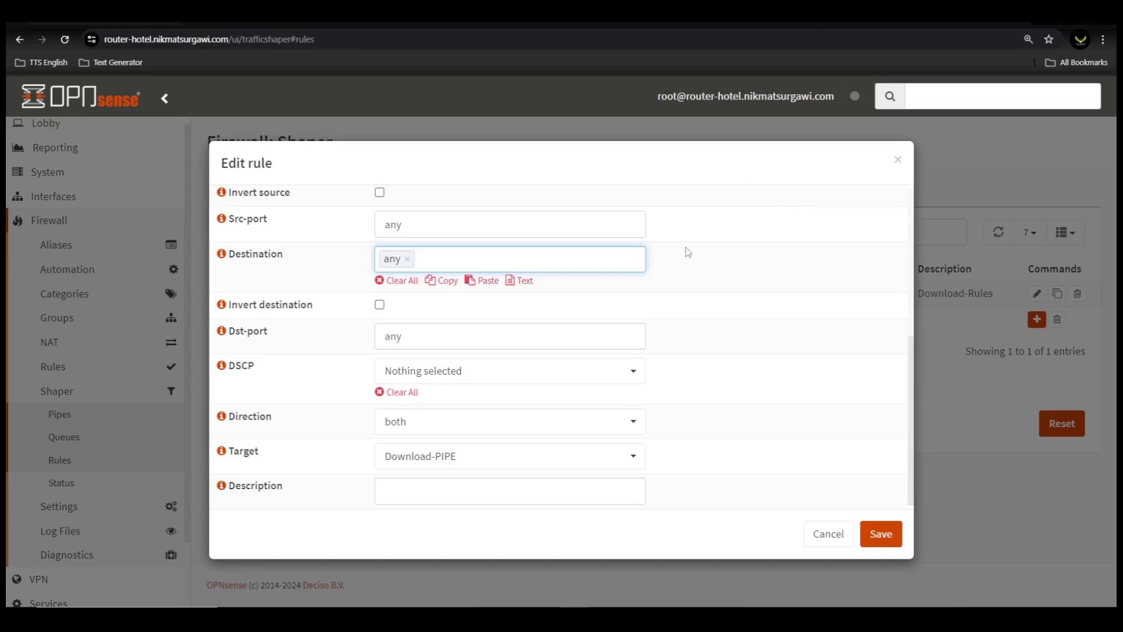
pyautogui.click(465, 489)
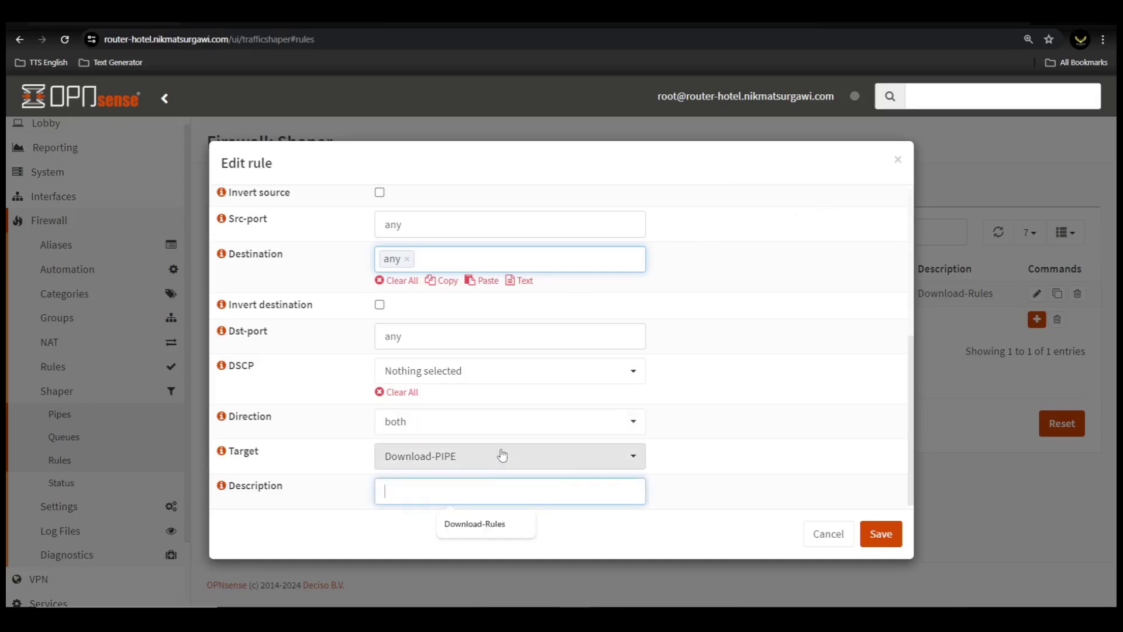
pyautogui.write('Upload Rue')
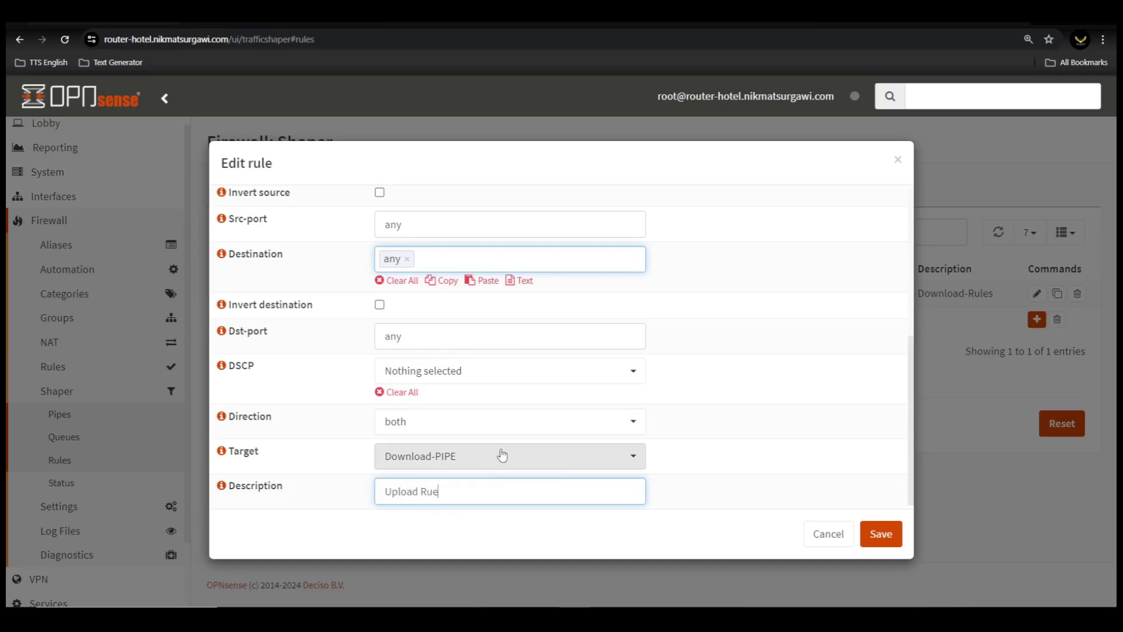
pyautogui.press('BackSpace')
pyautogui.write('=')
pyautogui.write('ules')
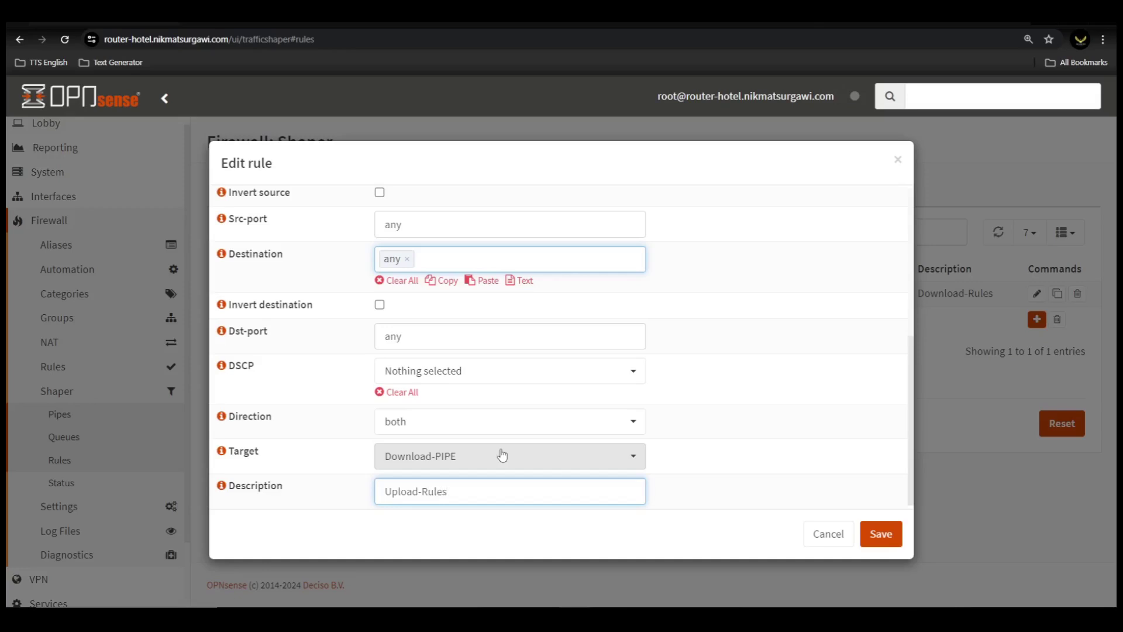
pyautogui.click(679, 384)
pyautogui.scroll(5, 680, 384)
pyautogui.scroll(-5, 674, 366)
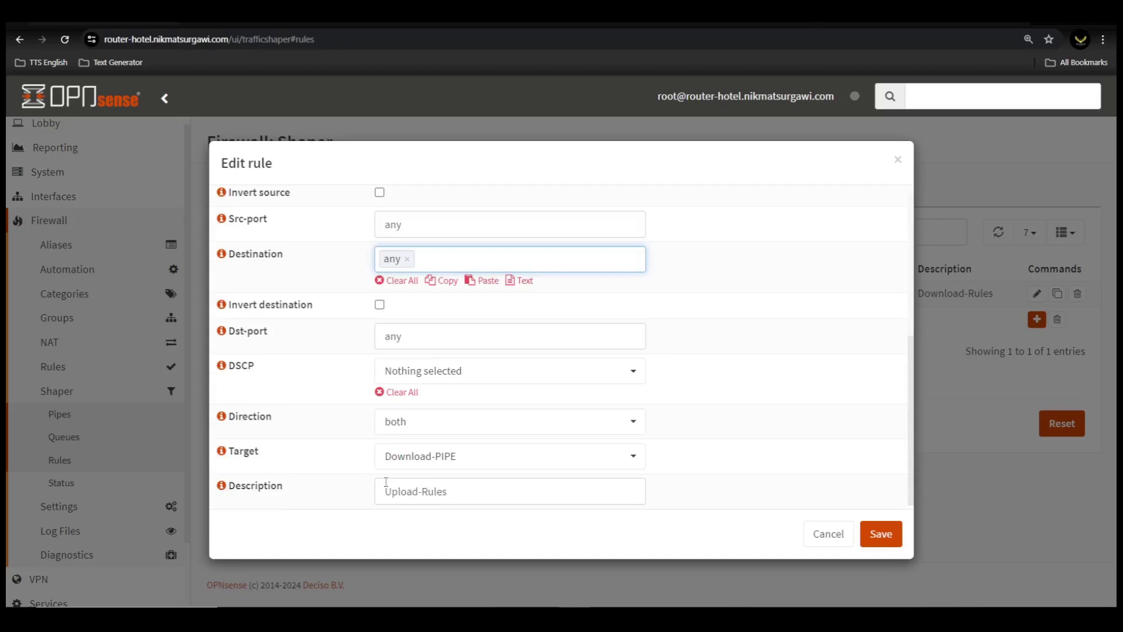
pyautogui.scroll(5, 659, 455)
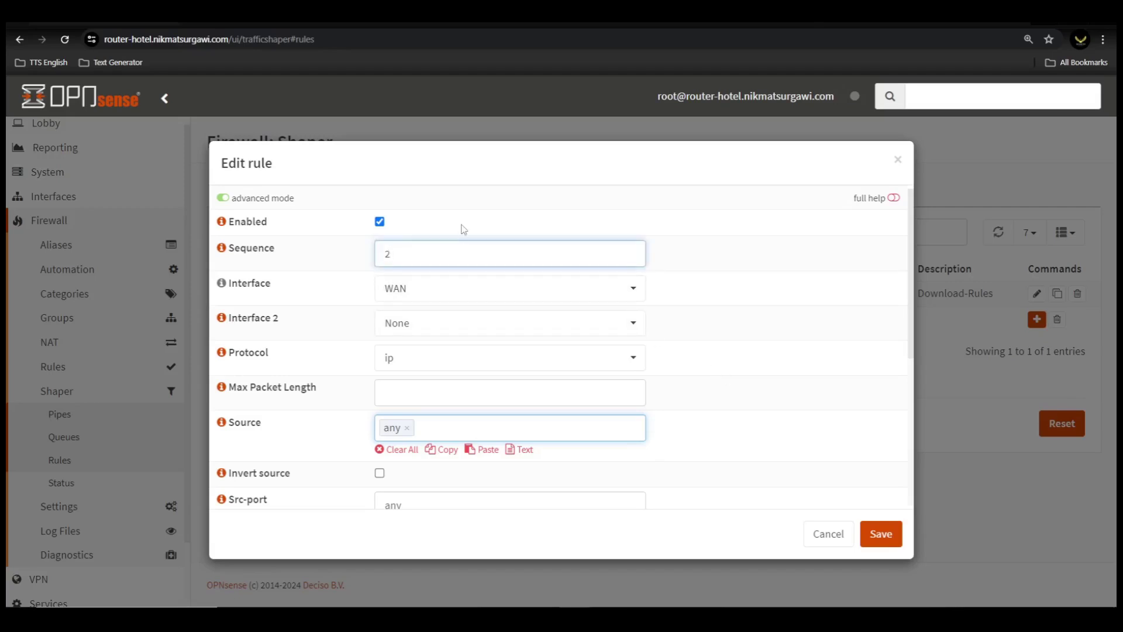
# Re-enter the sequence number, set direction 'in' and target Upload-Queues, then save the rule.
pyautogui.press('BackSpace')
pyautogui.write('1')
pyautogui.scroll(-4, 408, 432)
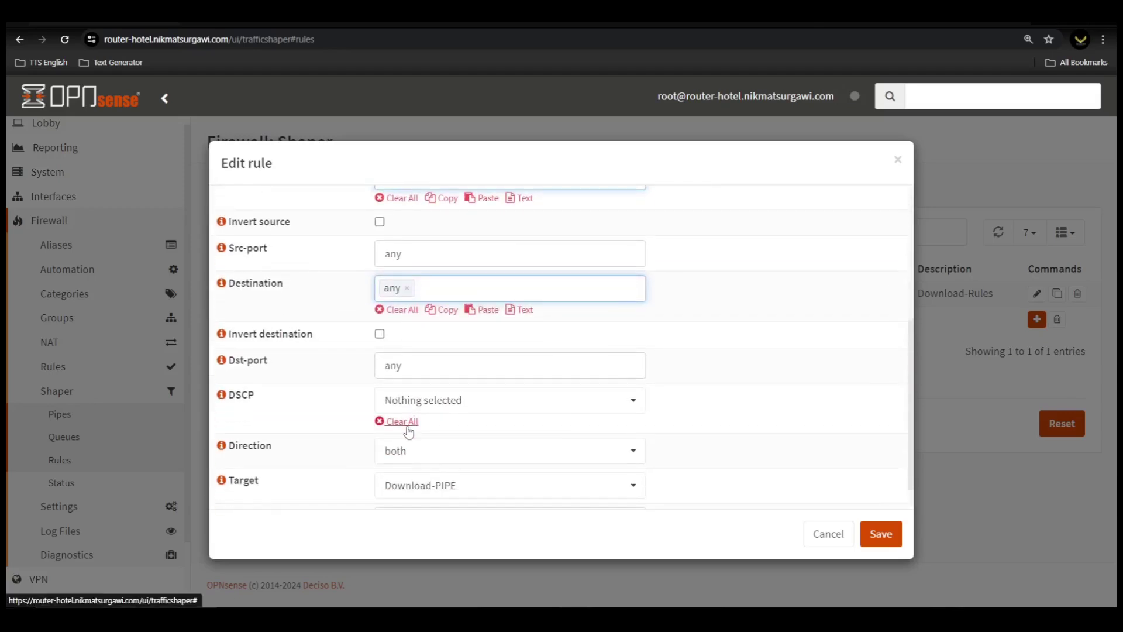
pyautogui.scroll(-1, 409, 432)
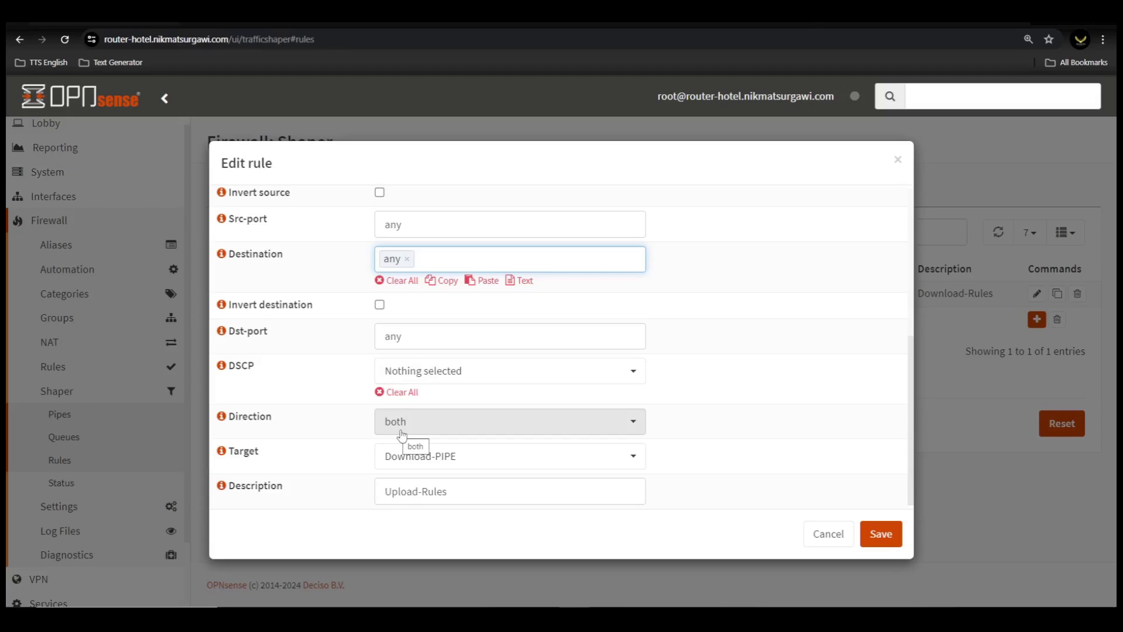
pyautogui.click(404, 432)
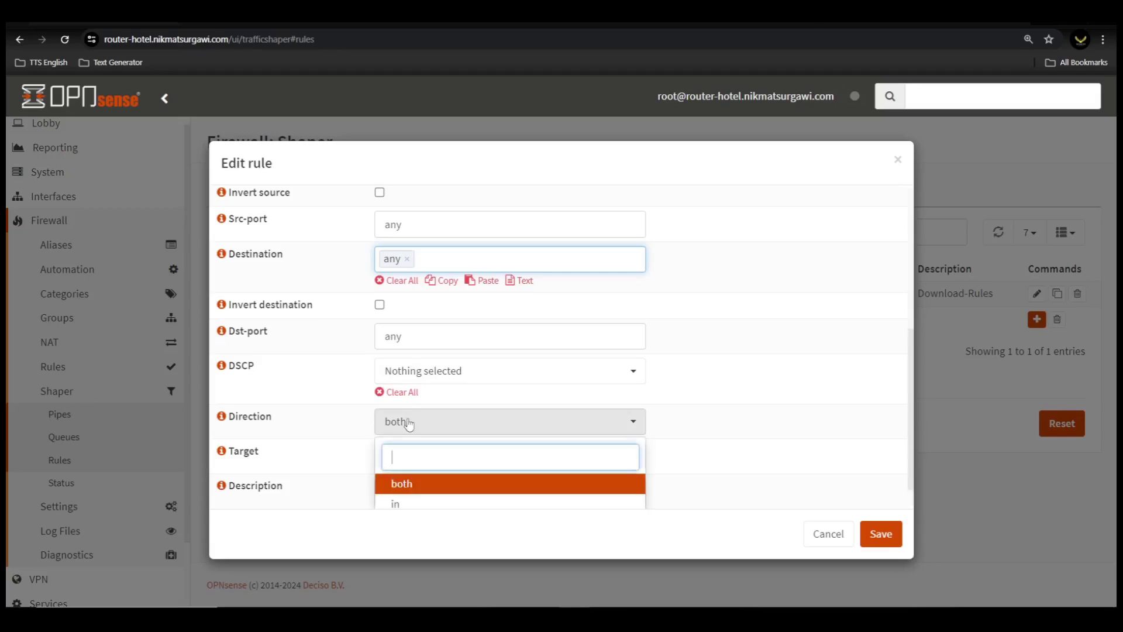
pyautogui.scroll(-1, 433, 430)
pyautogui.click(401, 473)
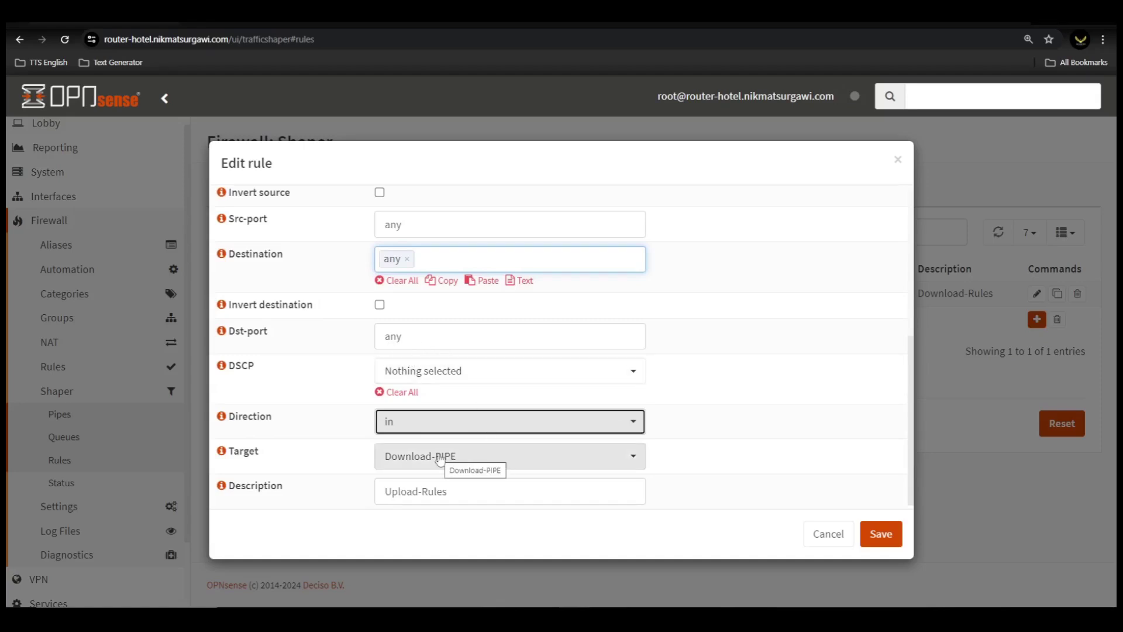
pyautogui.click(459, 461)
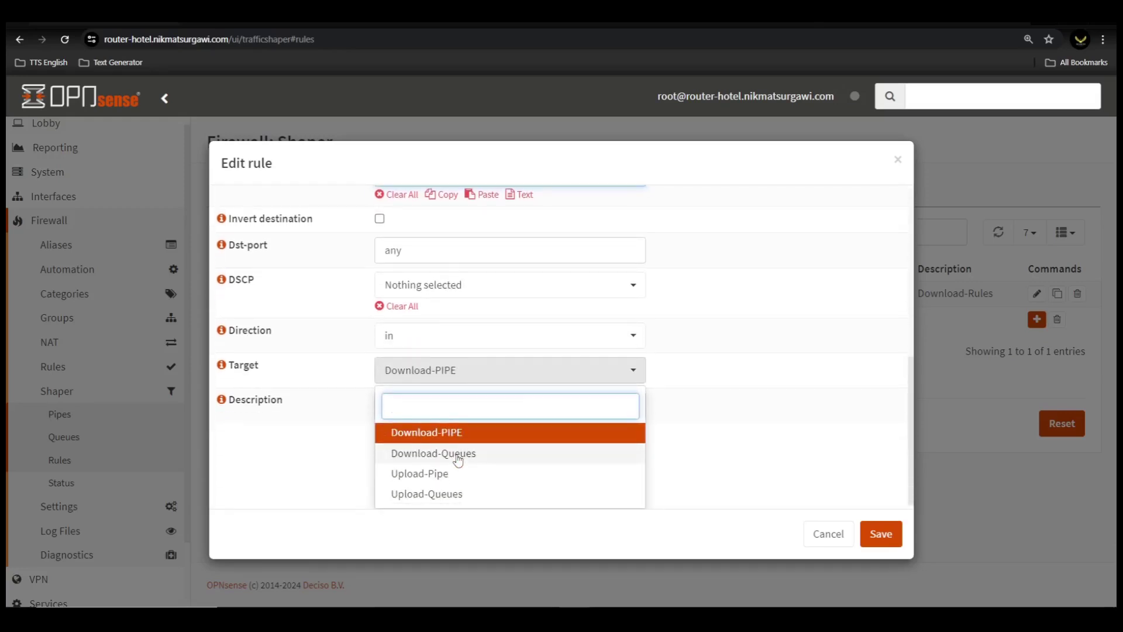
pyautogui.click(448, 493)
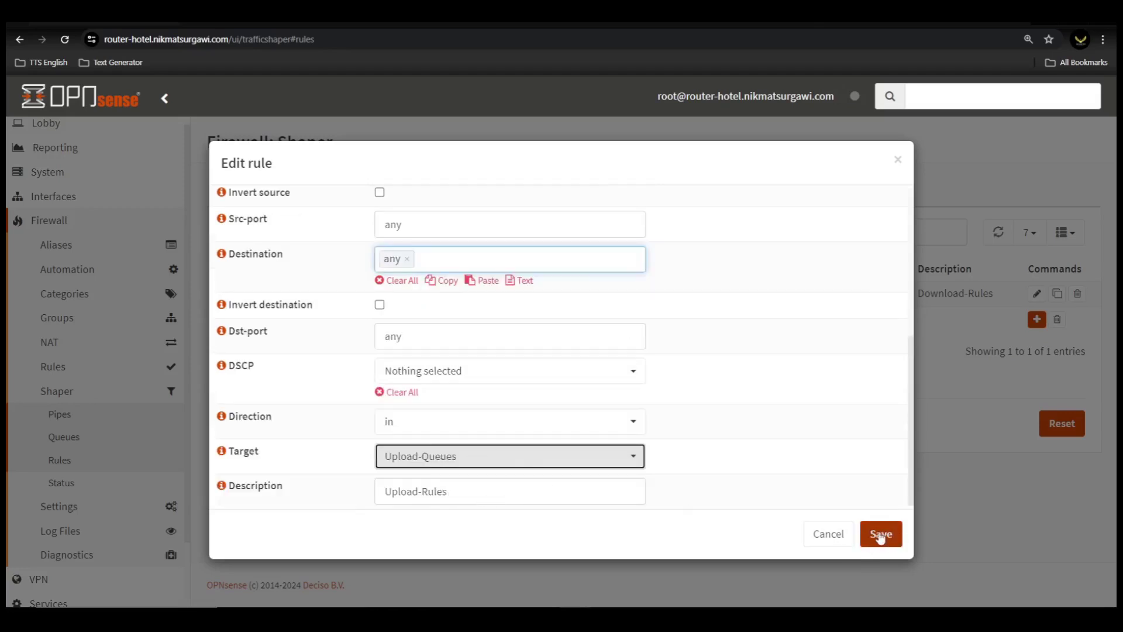
pyautogui.click(897, 539)
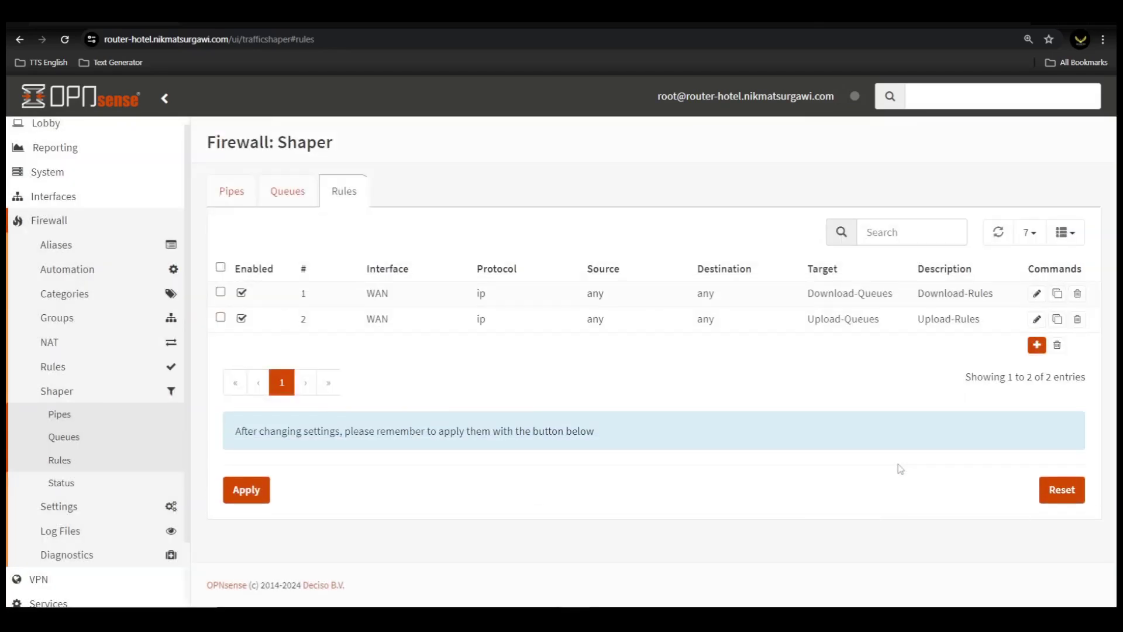
# Apply the new shaper rules and collapse the side navigation menu.
pyautogui.click(248, 494)
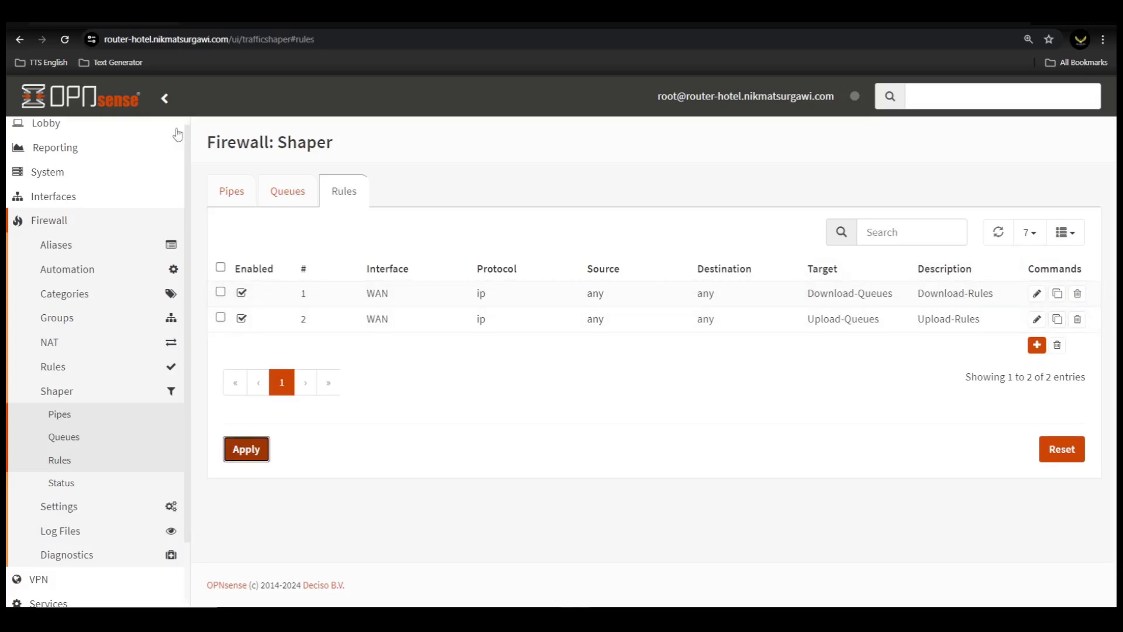
pyautogui.click(166, 99)
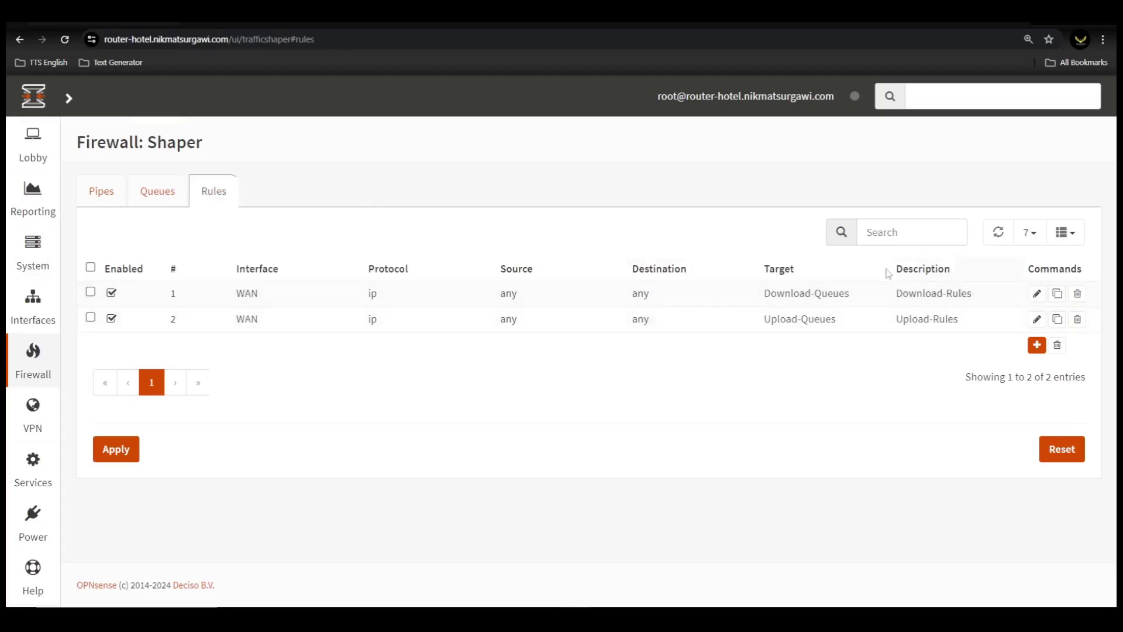